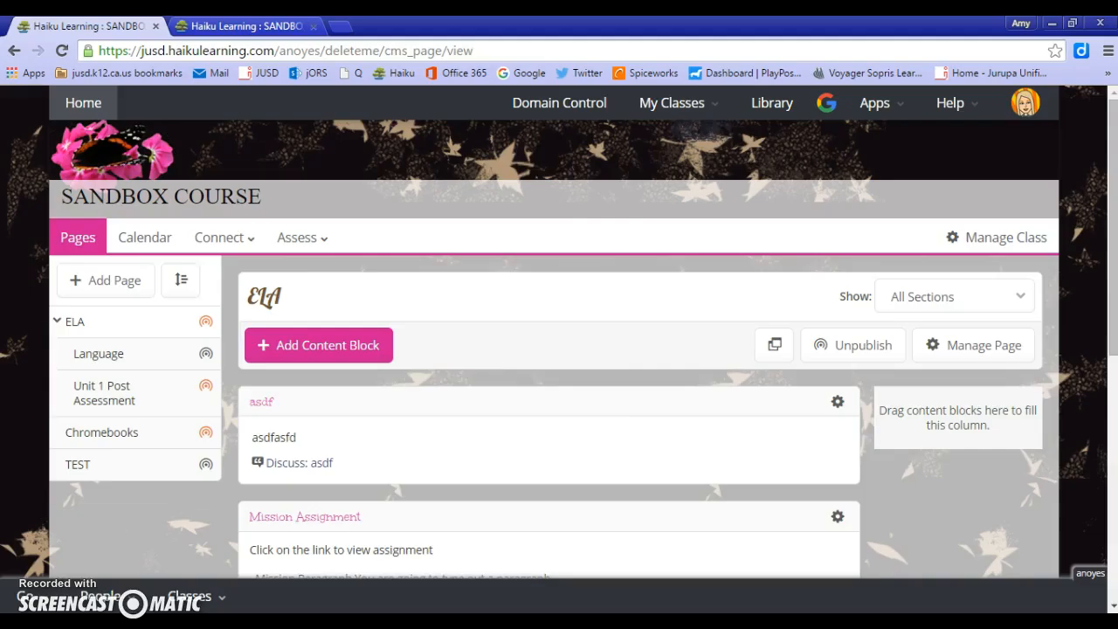
Start a new traditional gradebook for the class and name it Discussion Post
{"action": "left_click", "coordinate": [316, 247]}
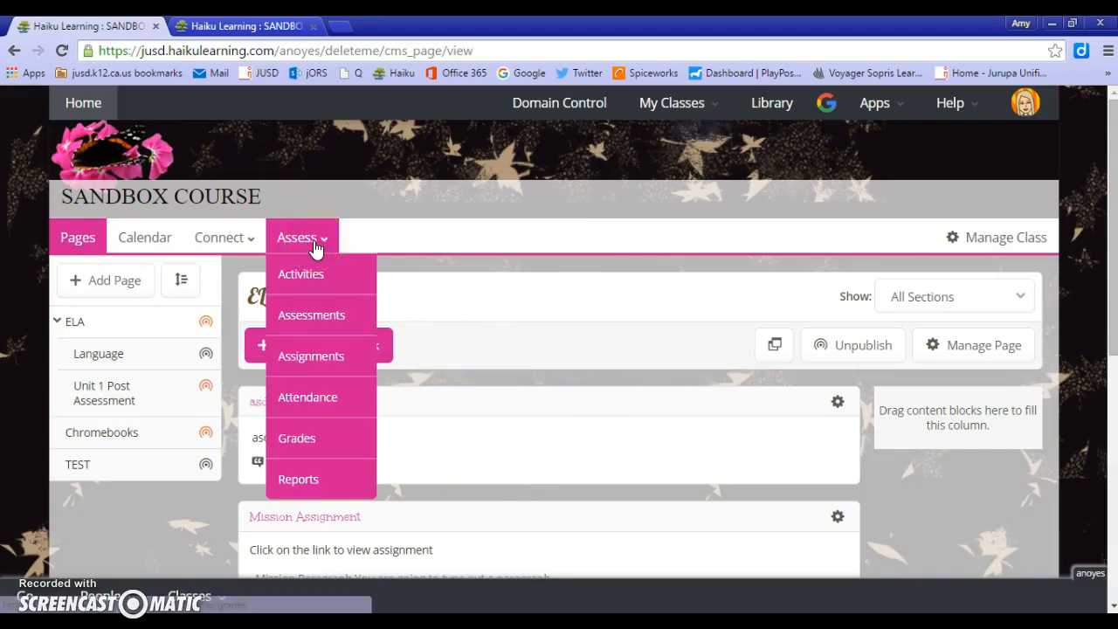
{"action": "left_click", "coordinate": [316, 249]}
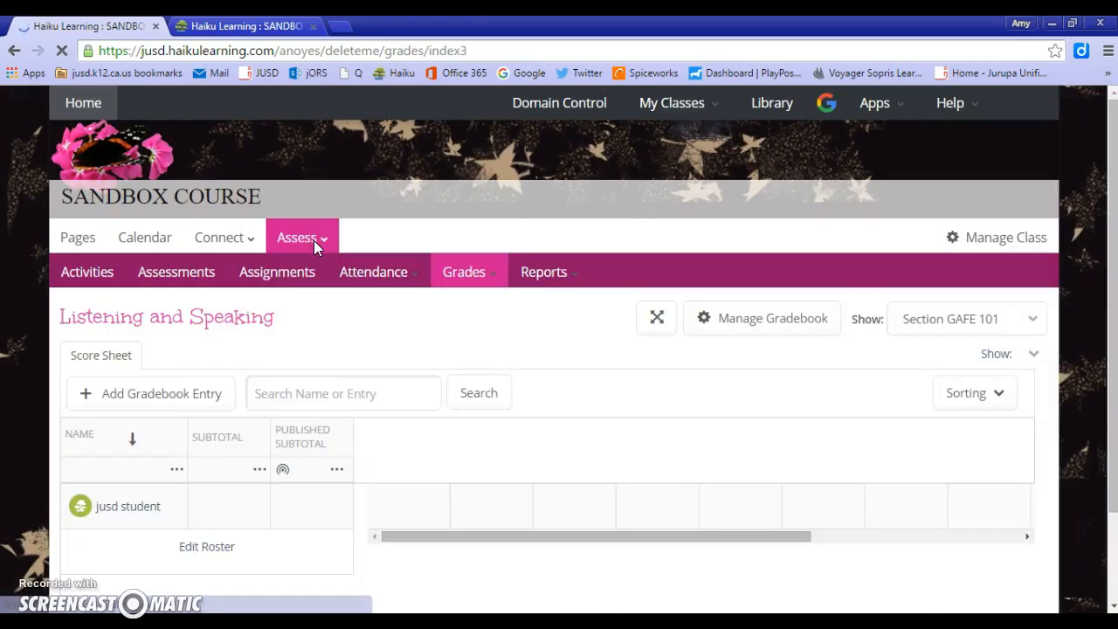
{"action": "left_click", "coordinate": [461, 278]}
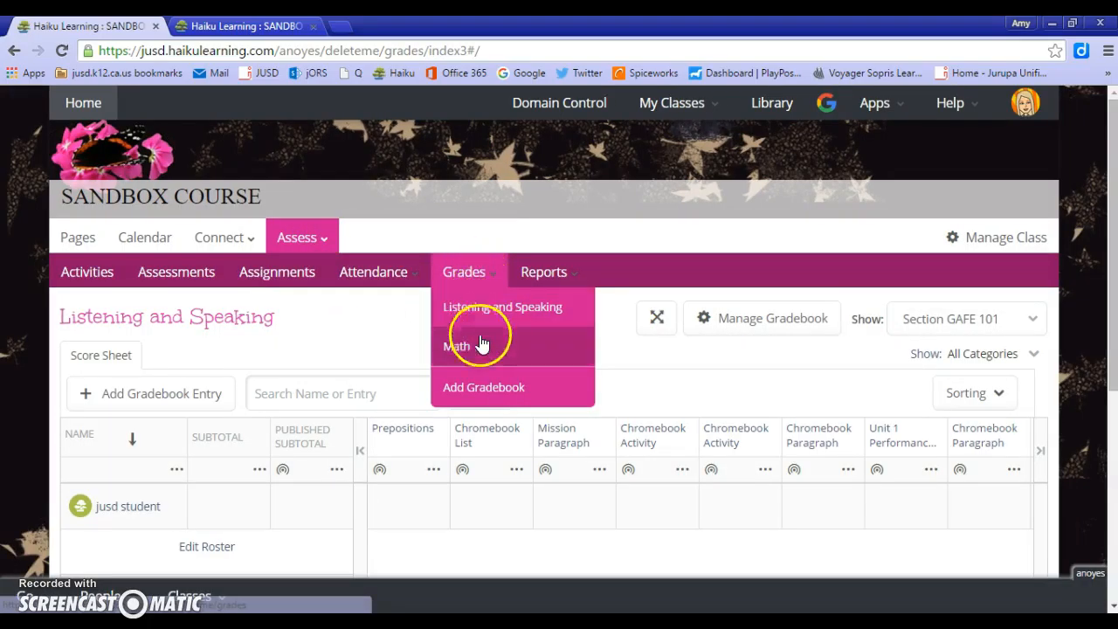
{"action": "left_click", "coordinate": [484, 391]}
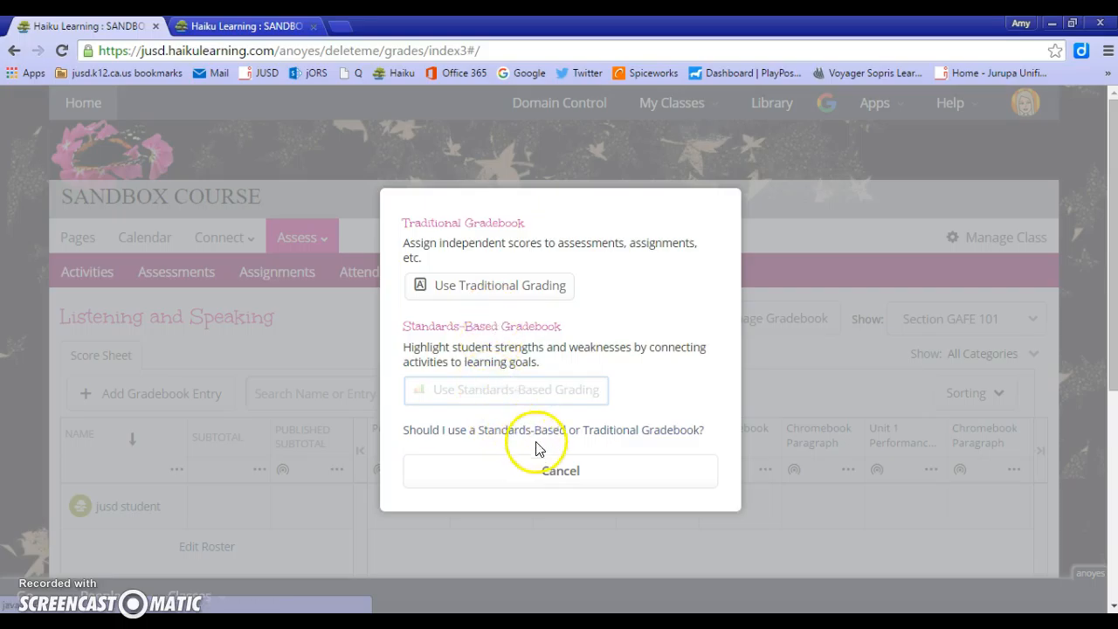
{"action": "left_click", "coordinate": [458, 285]}
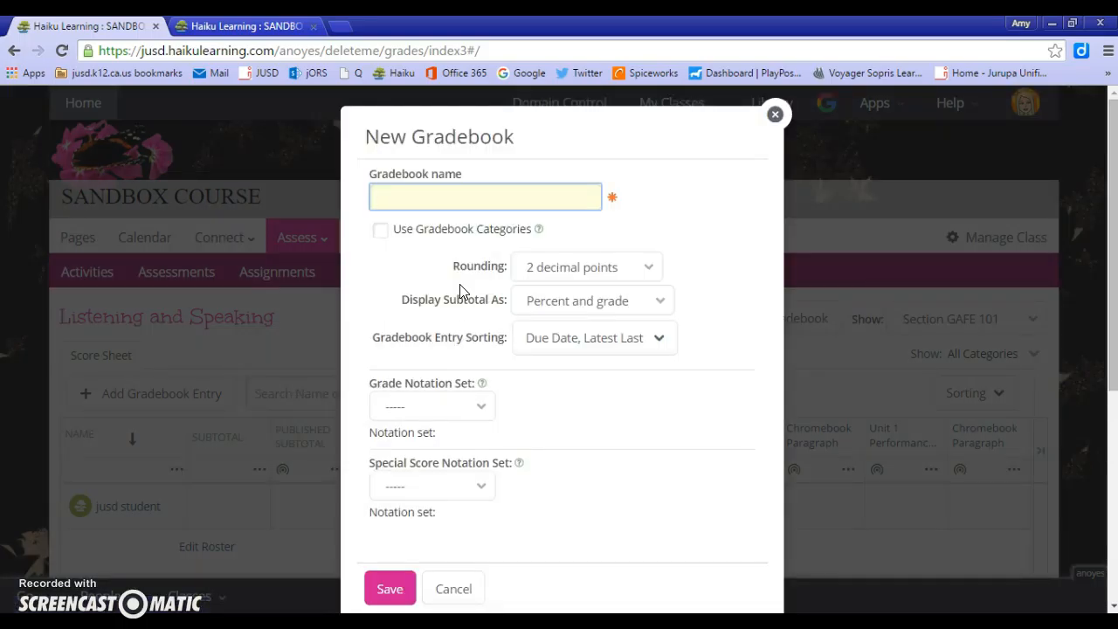
{"action": "type", "text": "Discussion Post"}
Round the gradebook to whole numbers, choose to create new grade and special score notation sets, and save the gradebook
{"action": "left_click", "coordinate": [644, 268]}
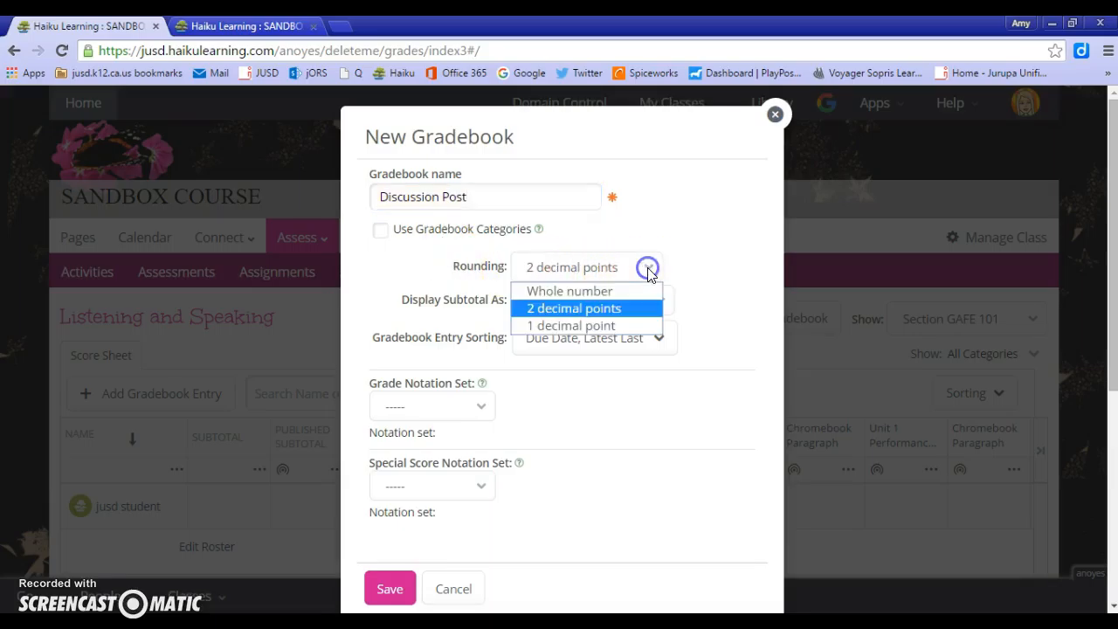
{"action": "left_click", "coordinate": [637, 292]}
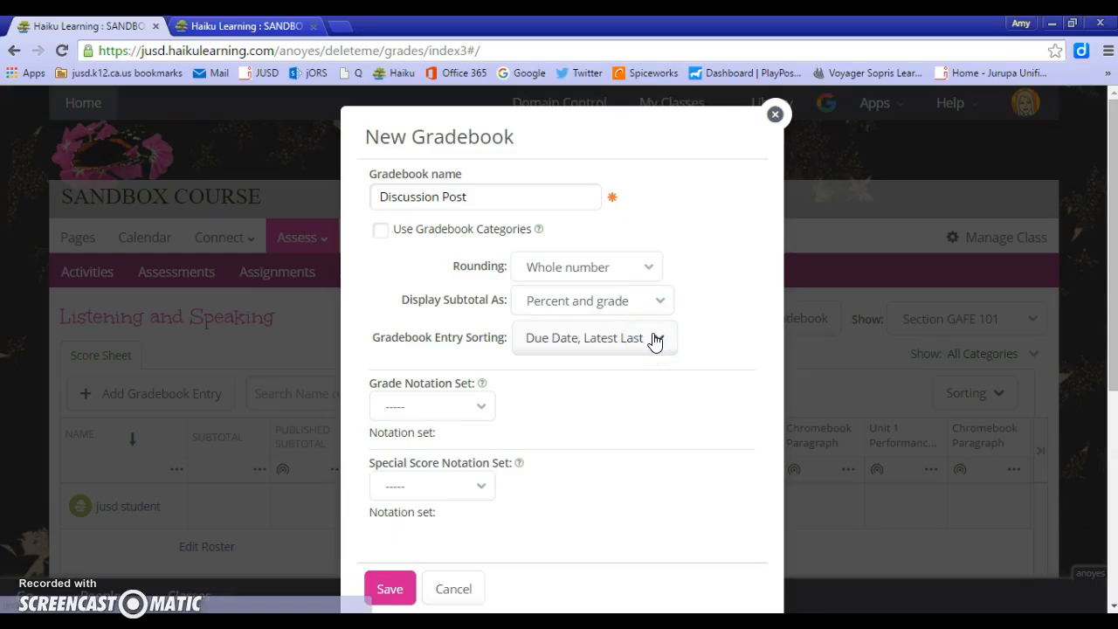
{"action": "left_click", "coordinate": [477, 406]}
{"action": "left_click", "coordinate": [468, 447]}
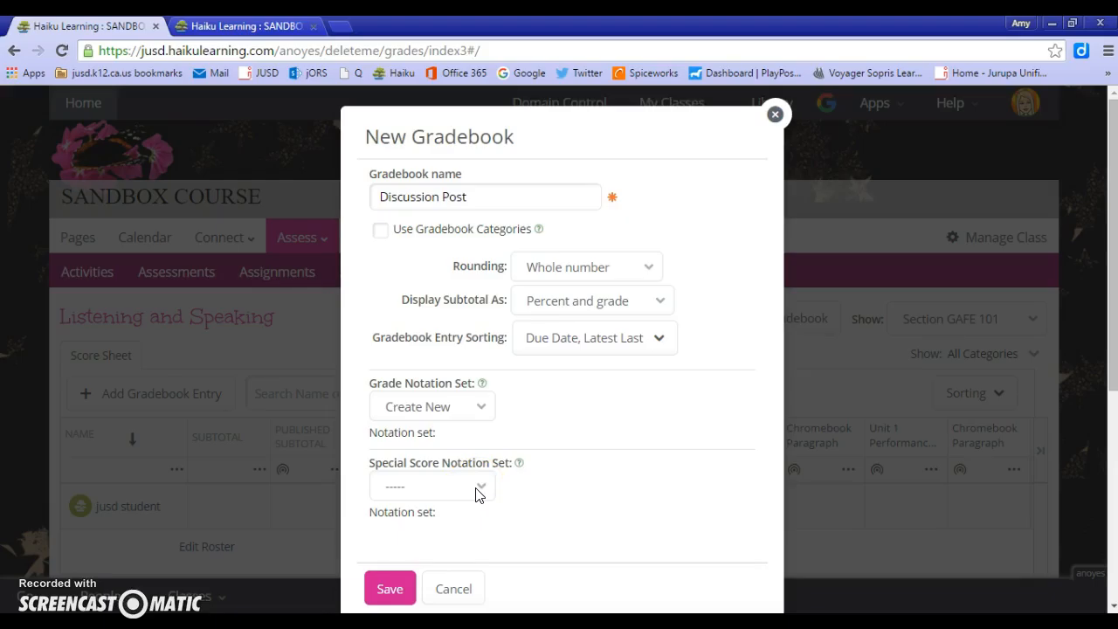
{"action": "left_click", "coordinate": [394, 589]}
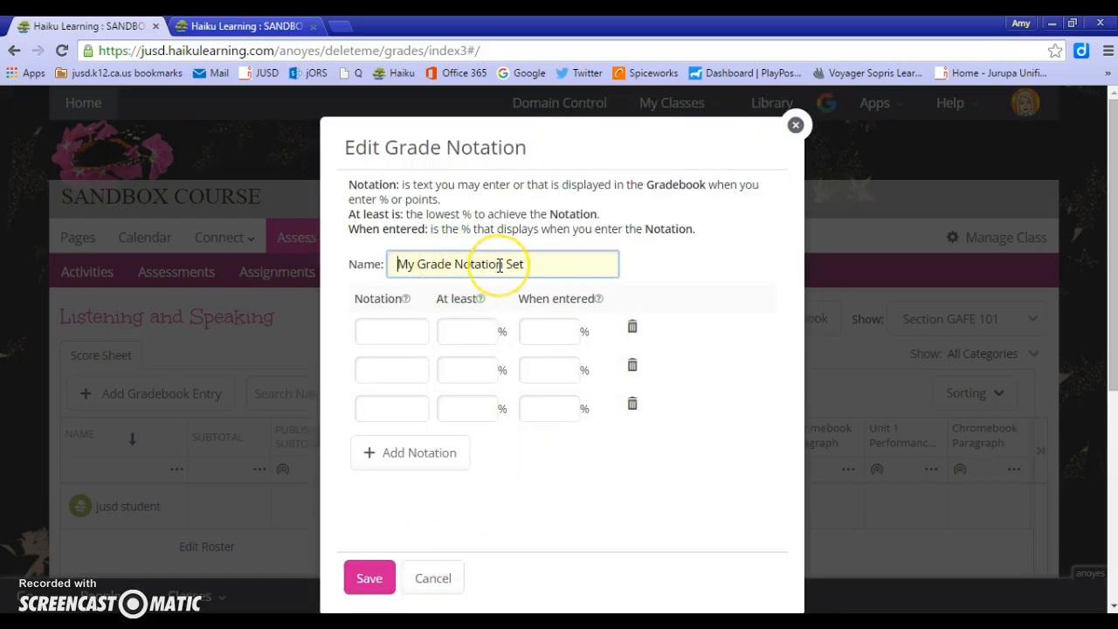
Fill the first row of the grade notation set with notation 4, at least 4% and when entered 4%
{"action": "left_click", "coordinate": [400, 333]}
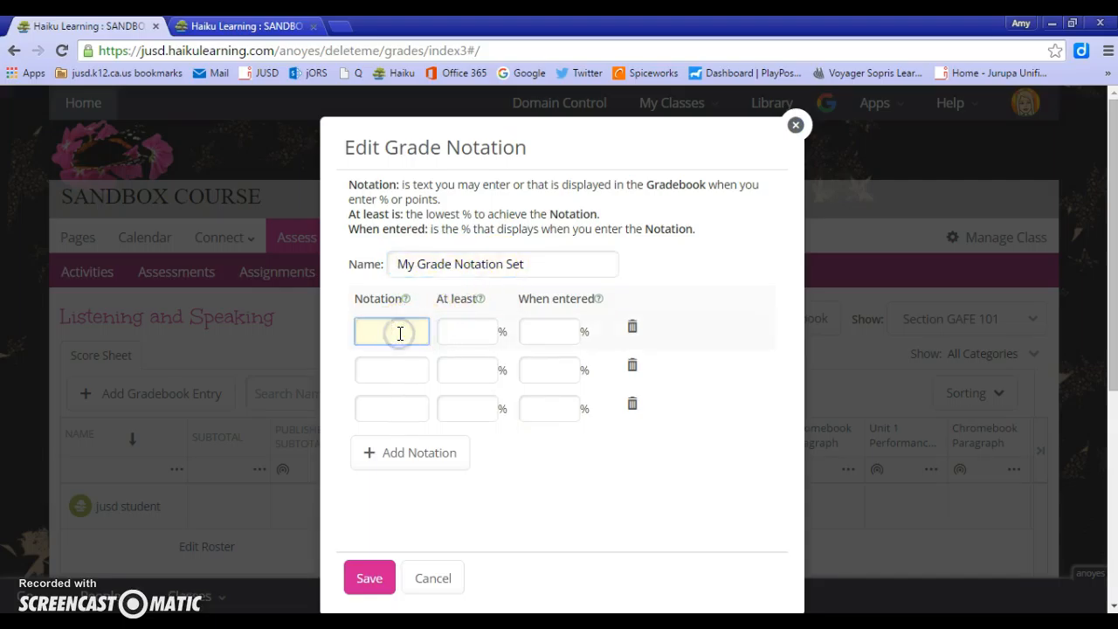
{"action": "left_click", "coordinate": [464, 328]}
{"action": "type", "text": "4"}
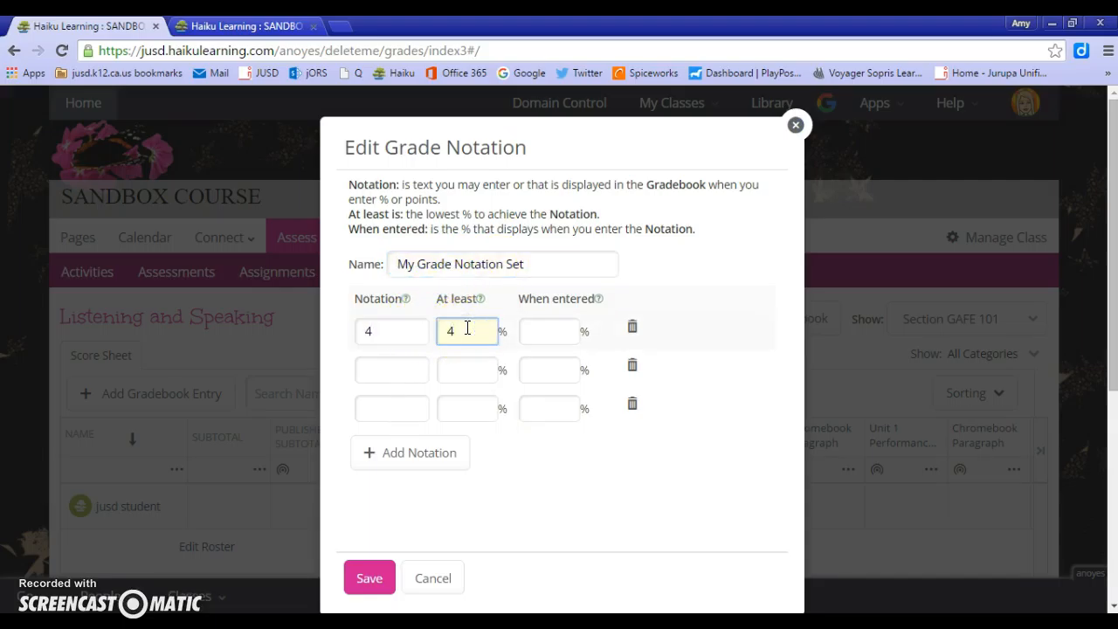
{"action": "left_click", "coordinate": [555, 330]}
{"action": "type", "text": "4"}
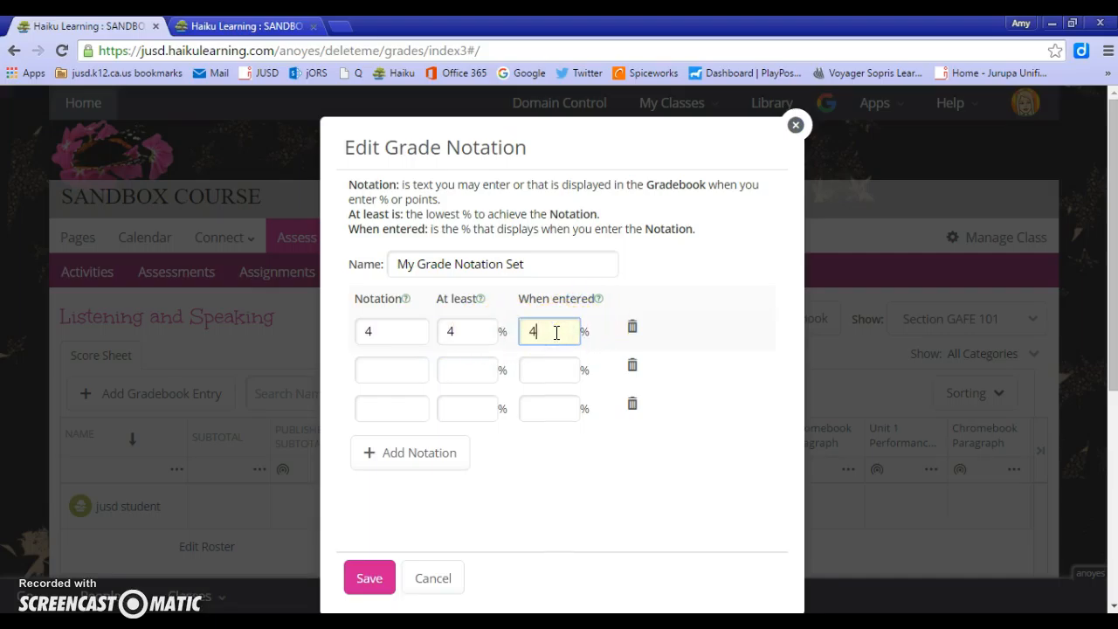
Fill the second row of the grade notation set with notation 3, at least 3% and when entered 3%
{"action": "left_click", "coordinate": [372, 369]}
{"action": "type", "text": "3"}
{"action": "left_click", "coordinate": [467, 375]}
{"action": "type", "text": "3"}
{"action": "left_click", "coordinate": [532, 370]}
{"action": "type", "text": "3"}
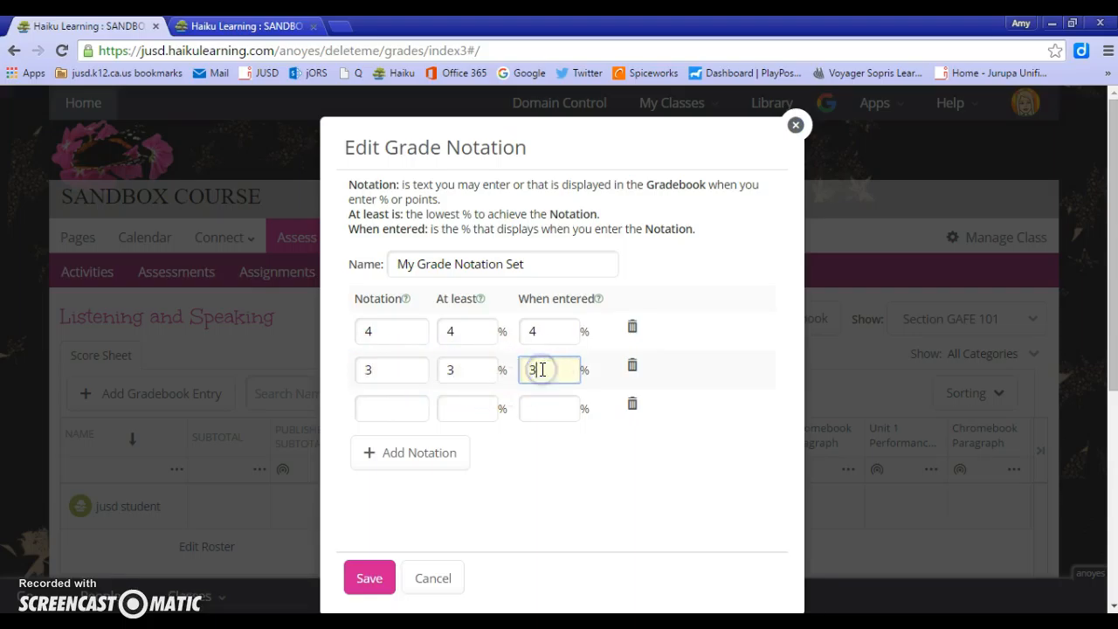
Fill the third row of the grade notation set with notation 2, at least 2% and when entered 2%
{"action": "left_click", "coordinate": [422, 414]}
{"action": "type", "text": "2"}
{"action": "left_click", "coordinate": [455, 409]}
{"action": "type", "text": "2"}
{"action": "left_click", "coordinate": [543, 404]}
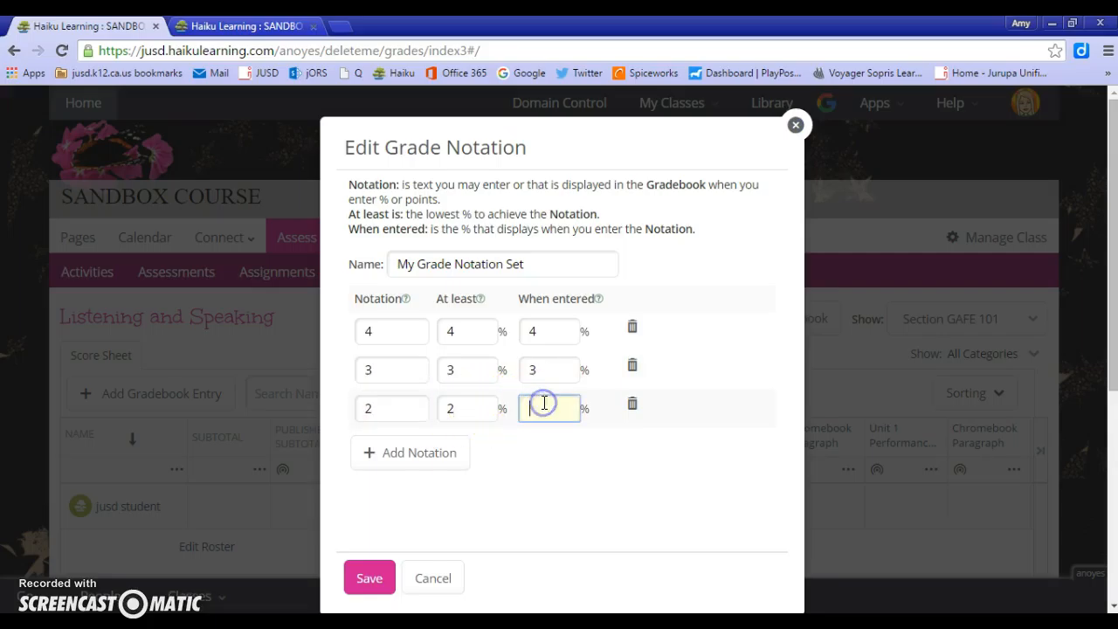
{"action": "type", "text": "2"}
Add a fourth grade notation of 1 with at least 1% and when entered 1%, and save the set
{"action": "left_click", "coordinate": [375, 459]}
{"action": "type", "text": "1"}
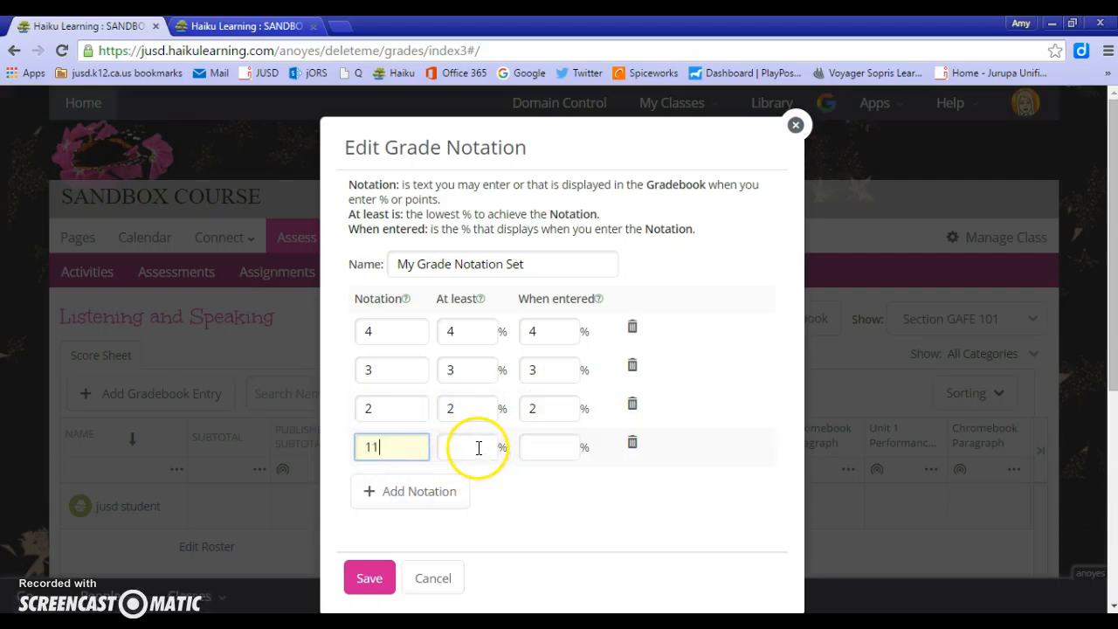
{"action": "type", "text": "1"}
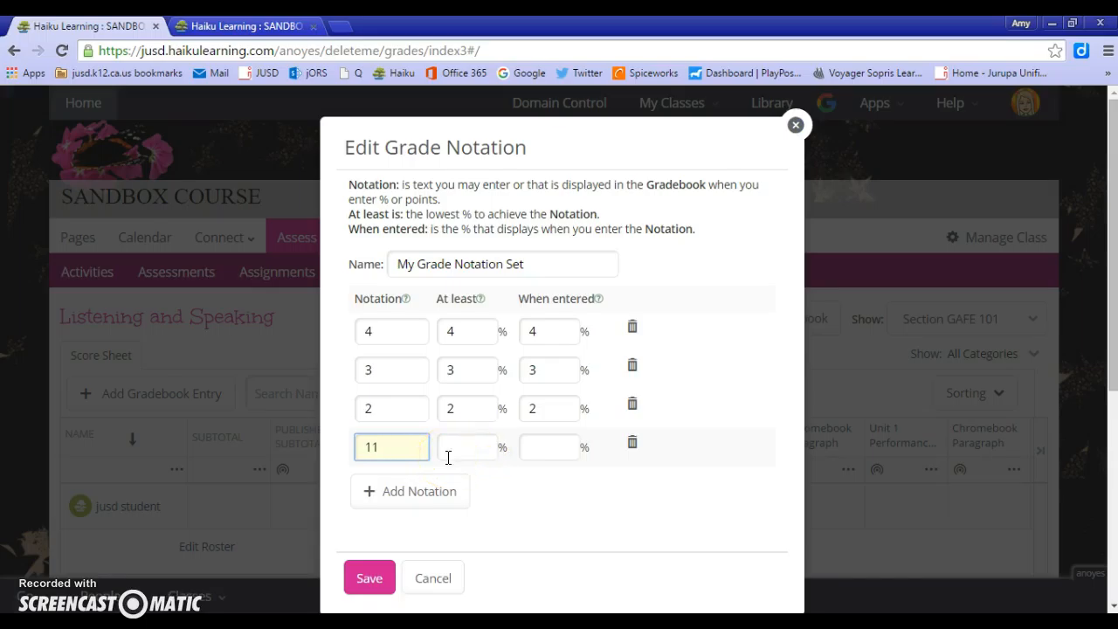
{"action": "left_click", "coordinate": [449, 447]}
{"action": "type", "text": "1"}
{"action": "left_click", "coordinate": [471, 449]}
{"action": "left_click", "coordinate": [536, 446]}
{"action": "type", "text": "1"}
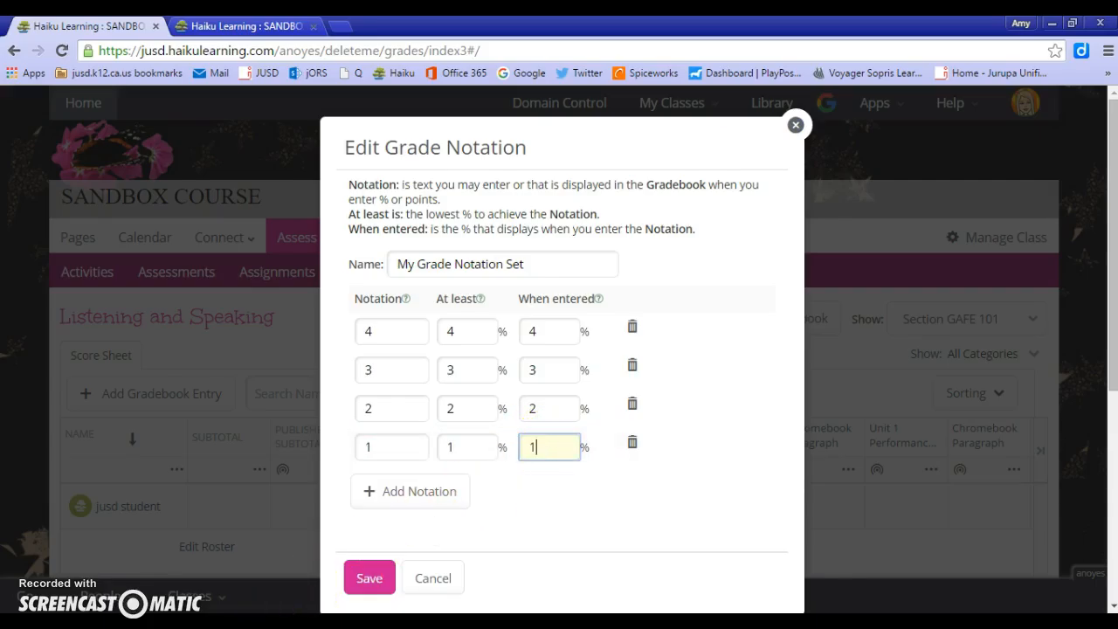
{"action": "left_click", "coordinate": [363, 580]}
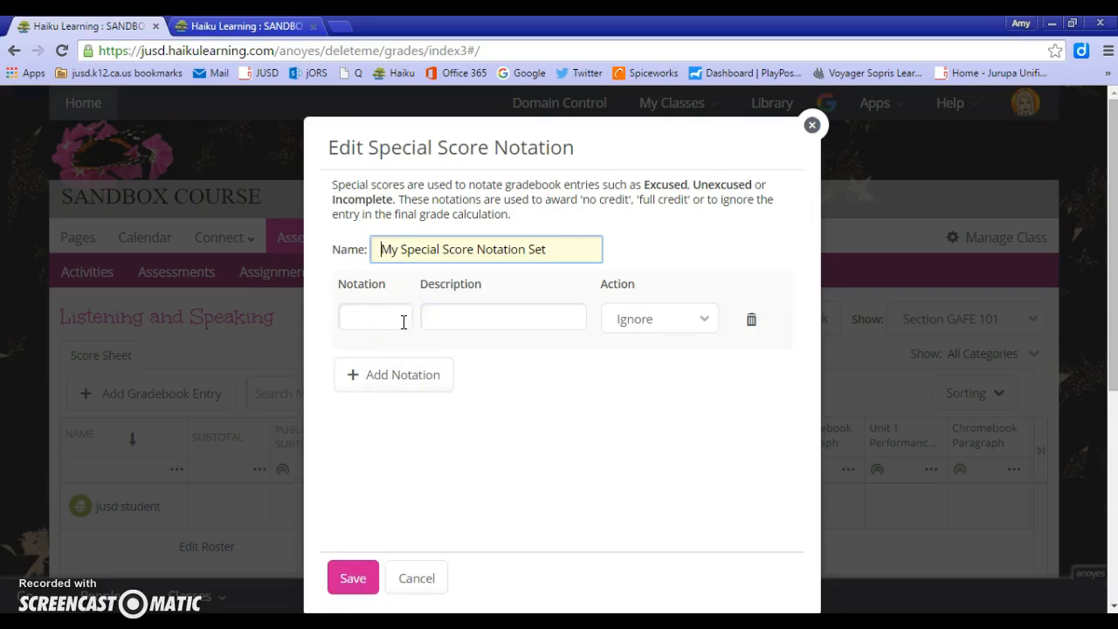
Try to save the special score notation set with its notation row left empty
{"action": "left_click", "coordinate": [351, 578]}
{"action": "left_click", "coordinate": [350, 580]}
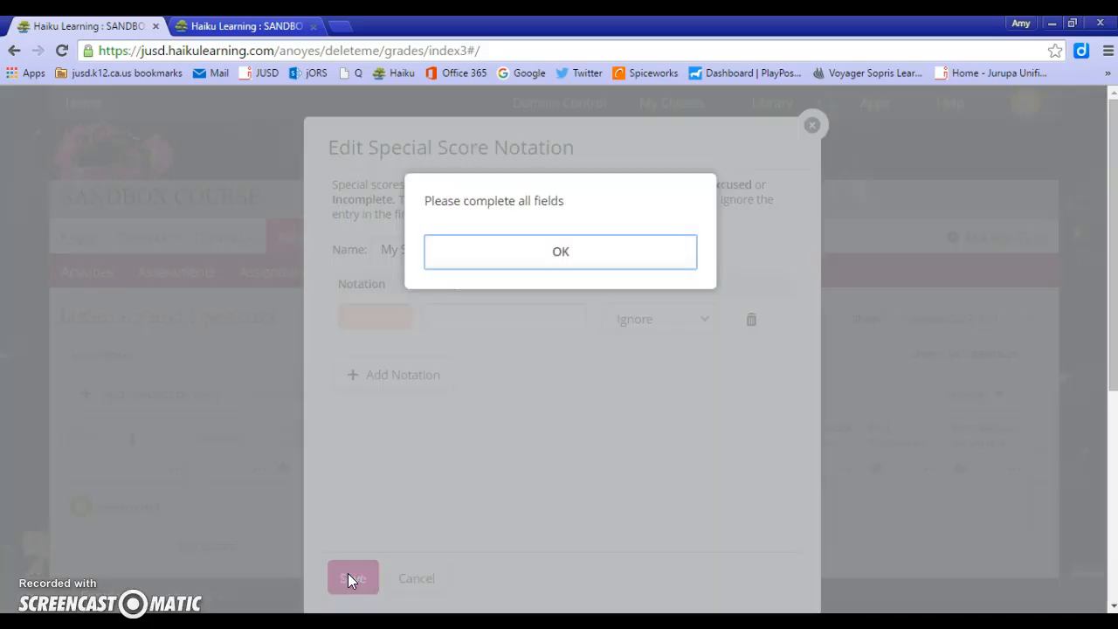
{"action": "left_click", "coordinate": [574, 255]}
Define the special score notation E with the description Excused and save the set
{"action": "left_click", "coordinate": [374, 321]}
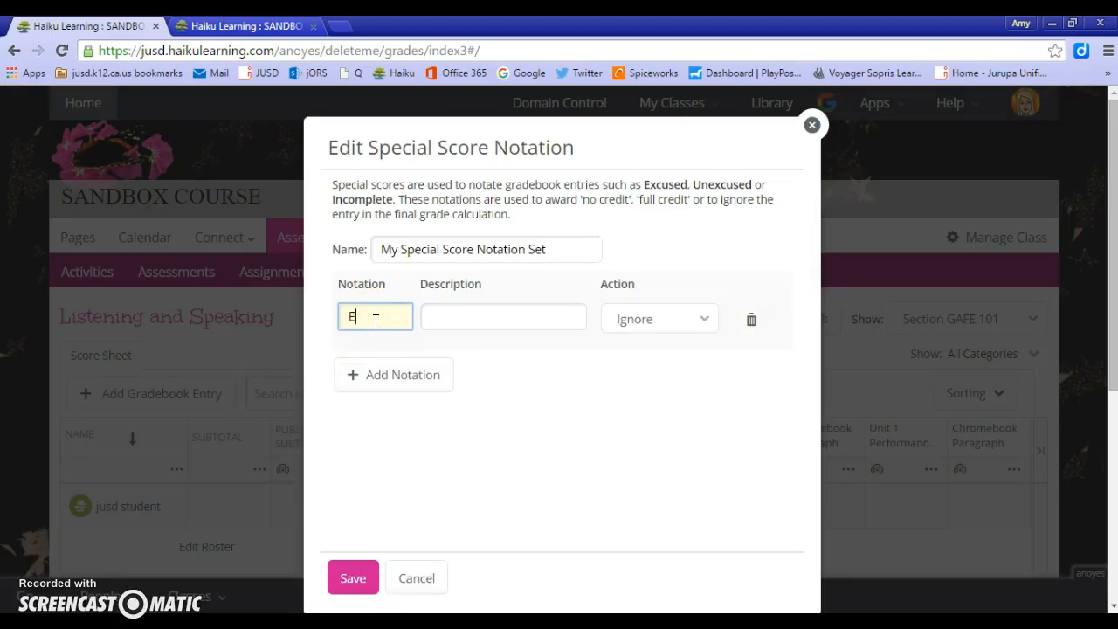
{"action": "type", "text": "E"}
{"action": "left_click", "coordinate": [460, 320]}
{"action": "type", "text": "Escuse"}
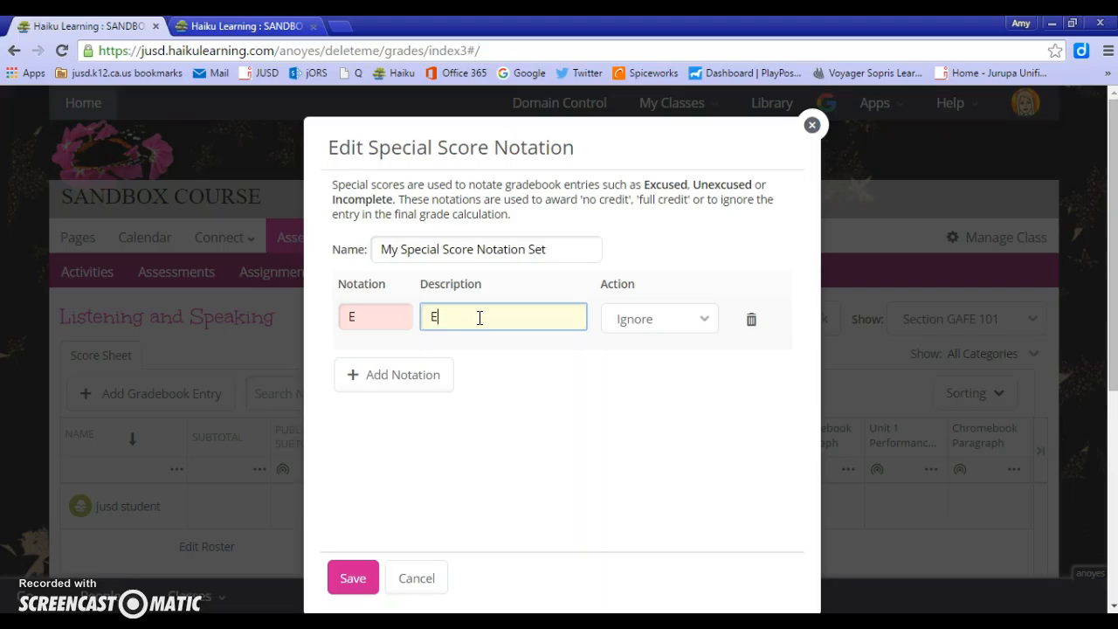
{"action": "type", "text": "cused"}
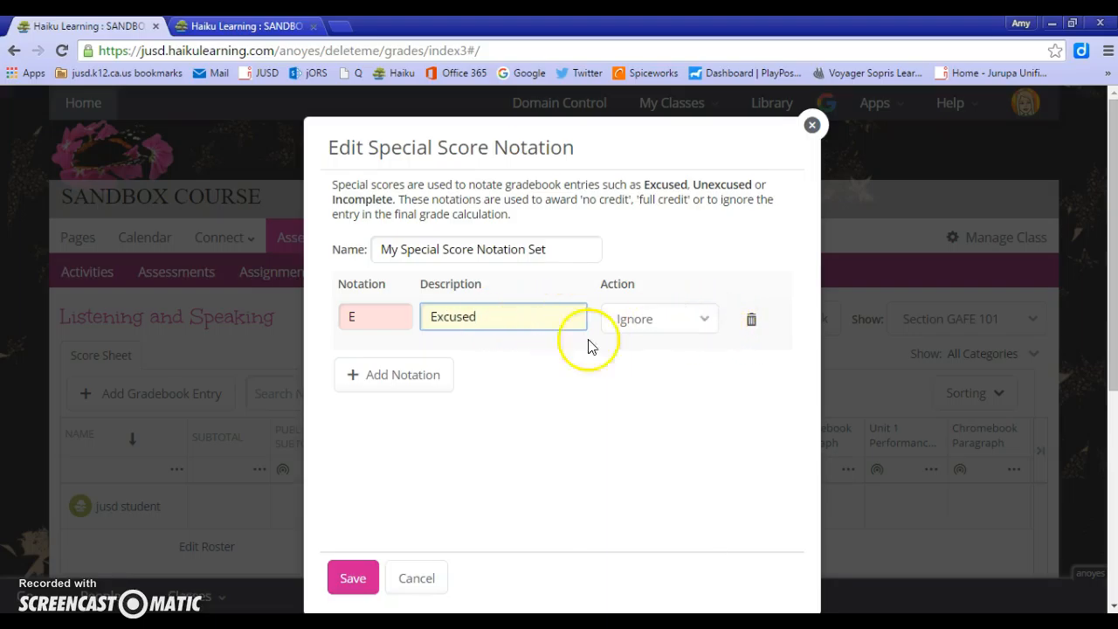
{"action": "left_click", "coordinate": [353, 578]}
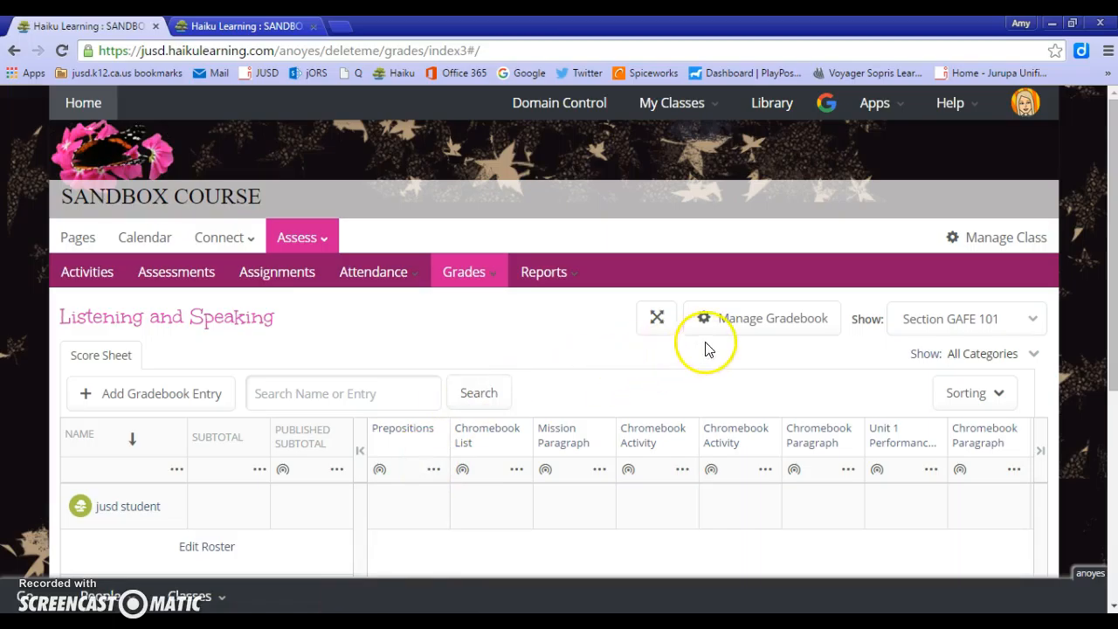
{"action": "left_click", "coordinate": [749, 325]}
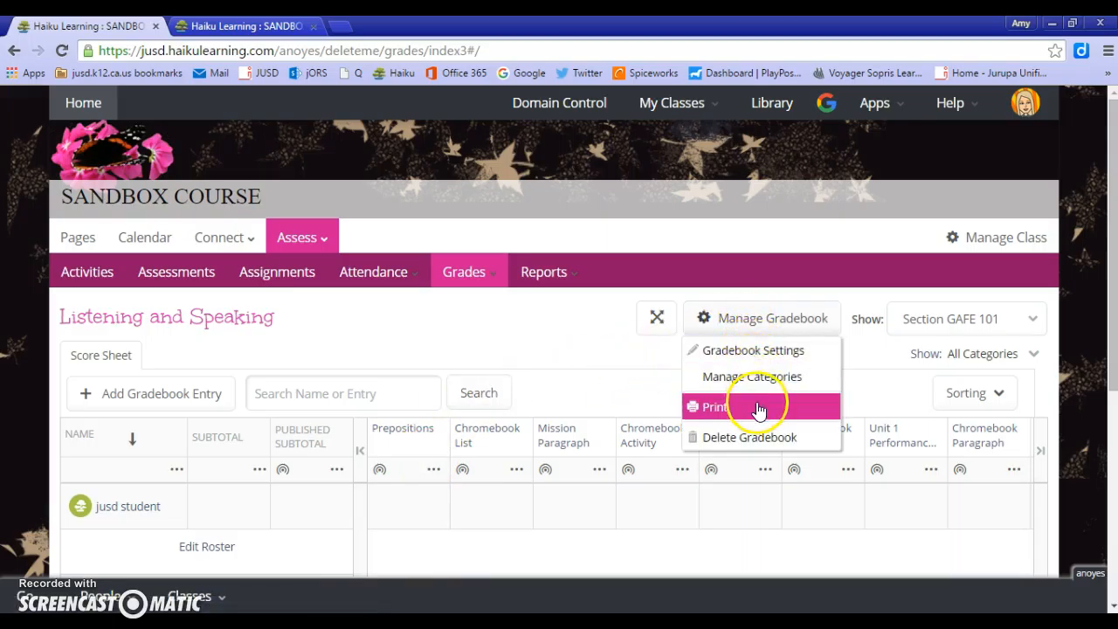
{"action": "left_click", "coordinate": [777, 385]}
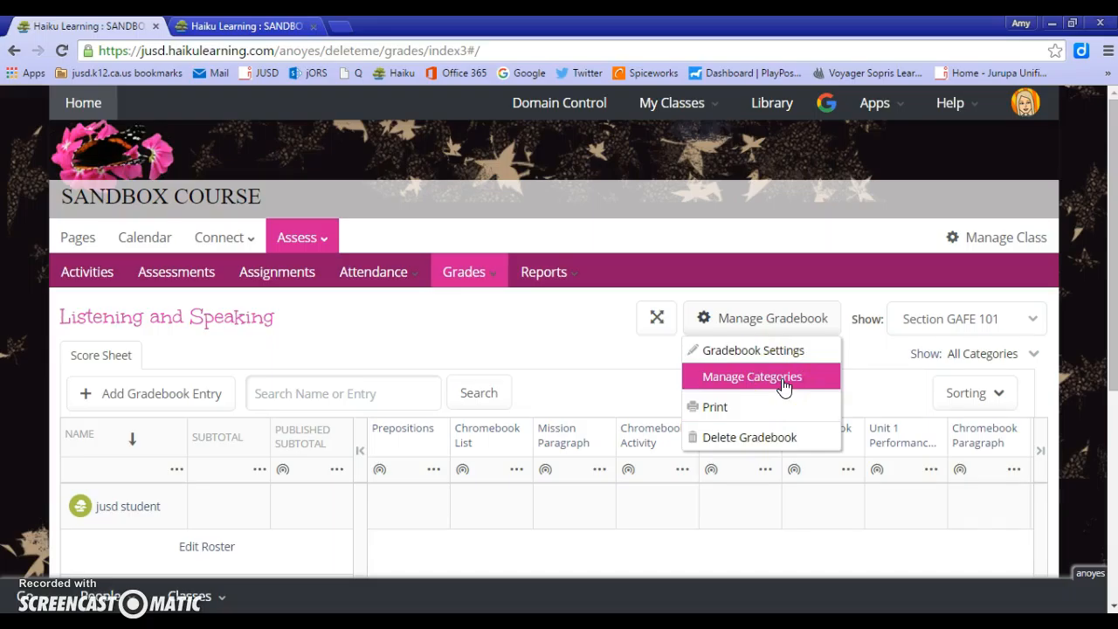
{"action": "left_click", "coordinate": [781, 438]}
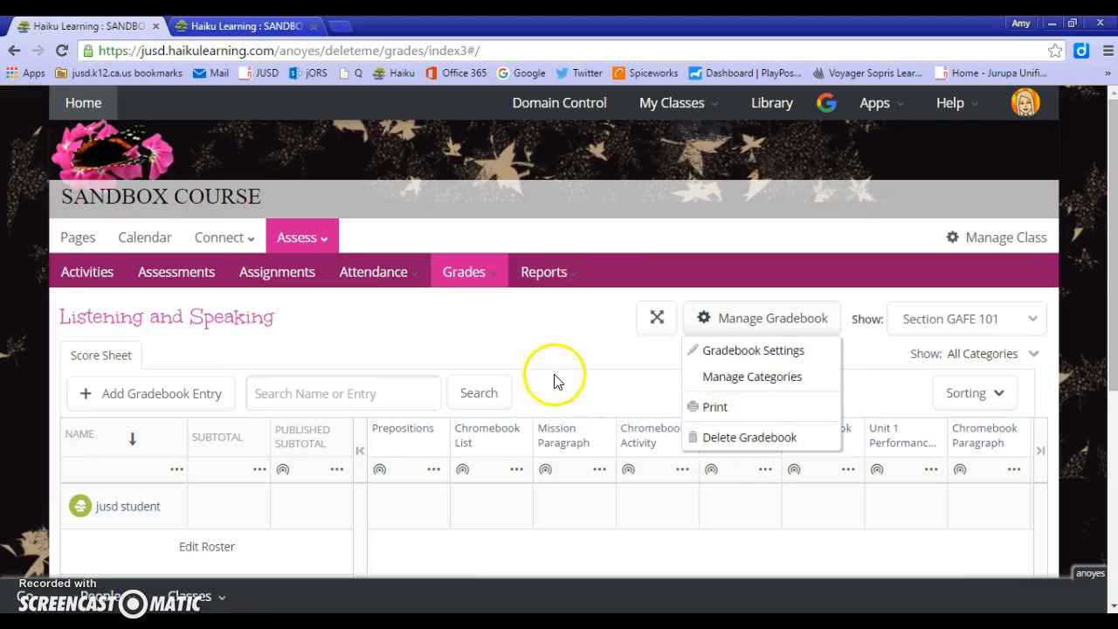
{"action": "left_click", "coordinate": [566, 349]}
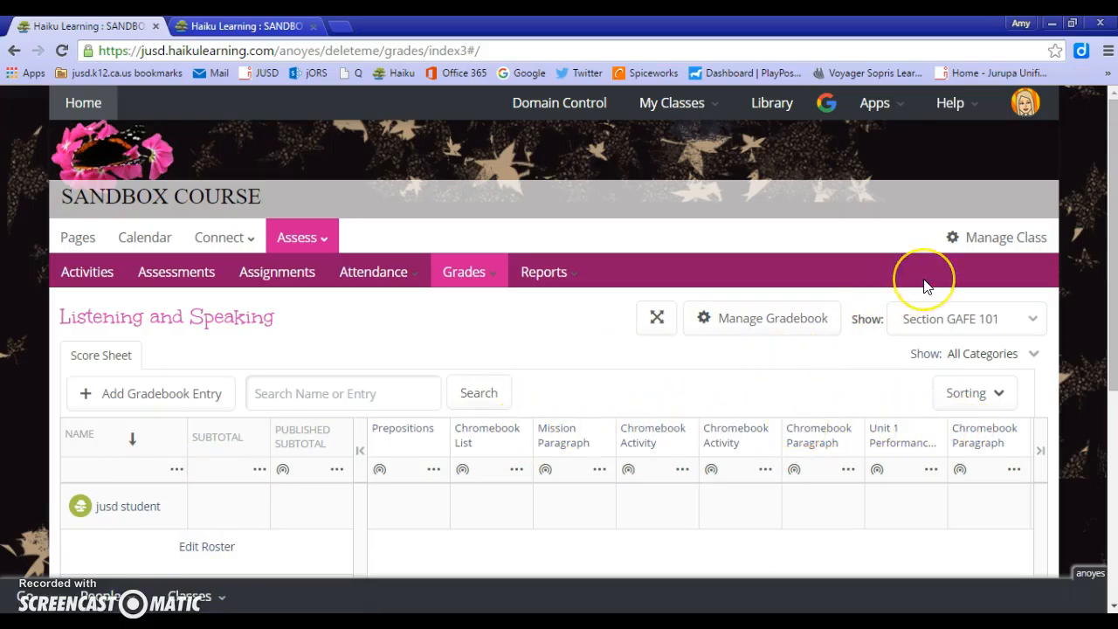
{"action": "left_click", "coordinate": [936, 248]}
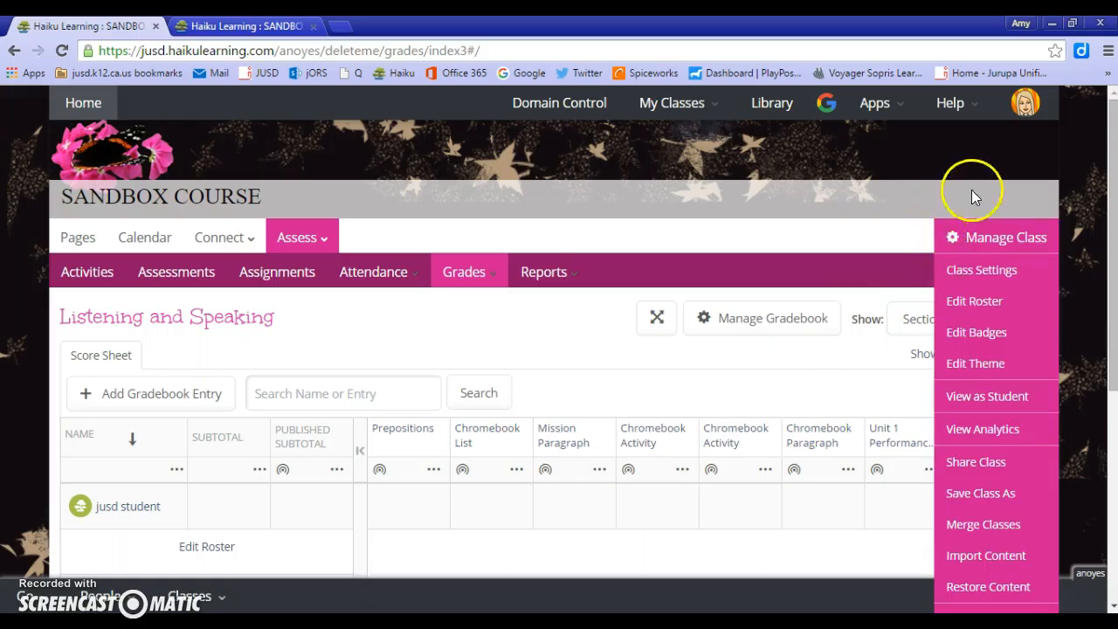
Open the personal rubrics and start a new points-based rubric
{"action": "left_click", "coordinate": [1025, 103]}
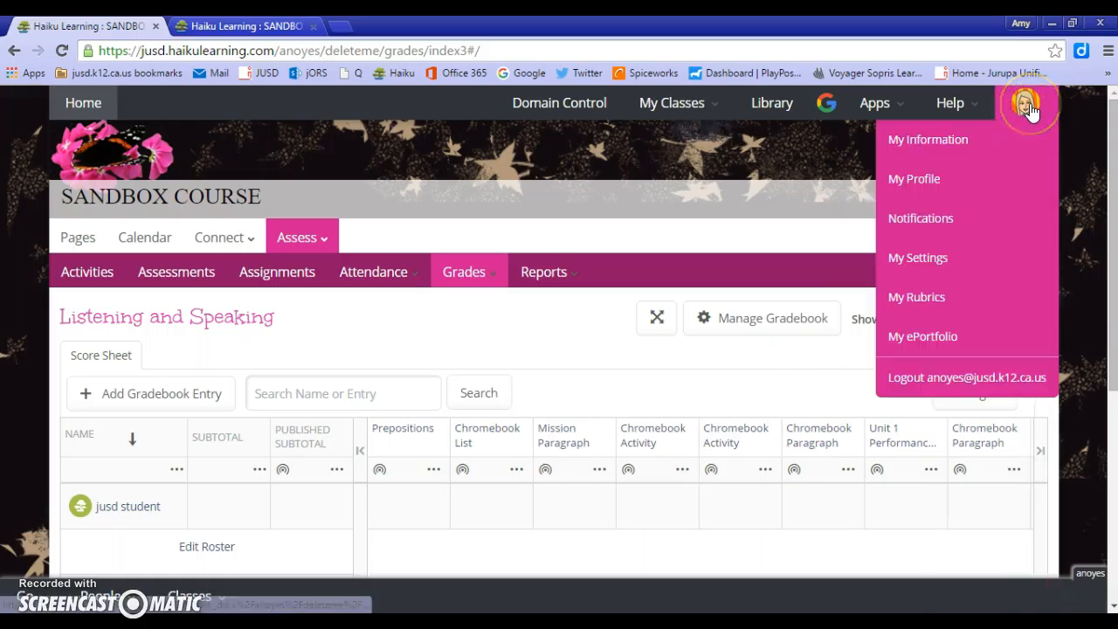
{"action": "left_click", "coordinate": [943, 299]}
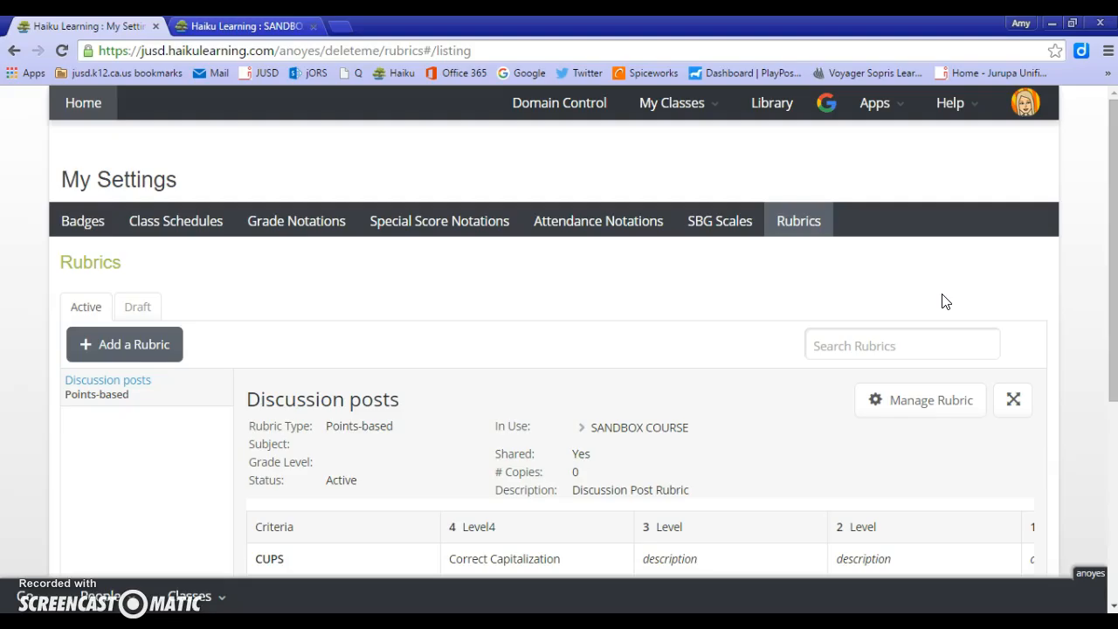
{"action": "left_click", "coordinate": [116, 351]}
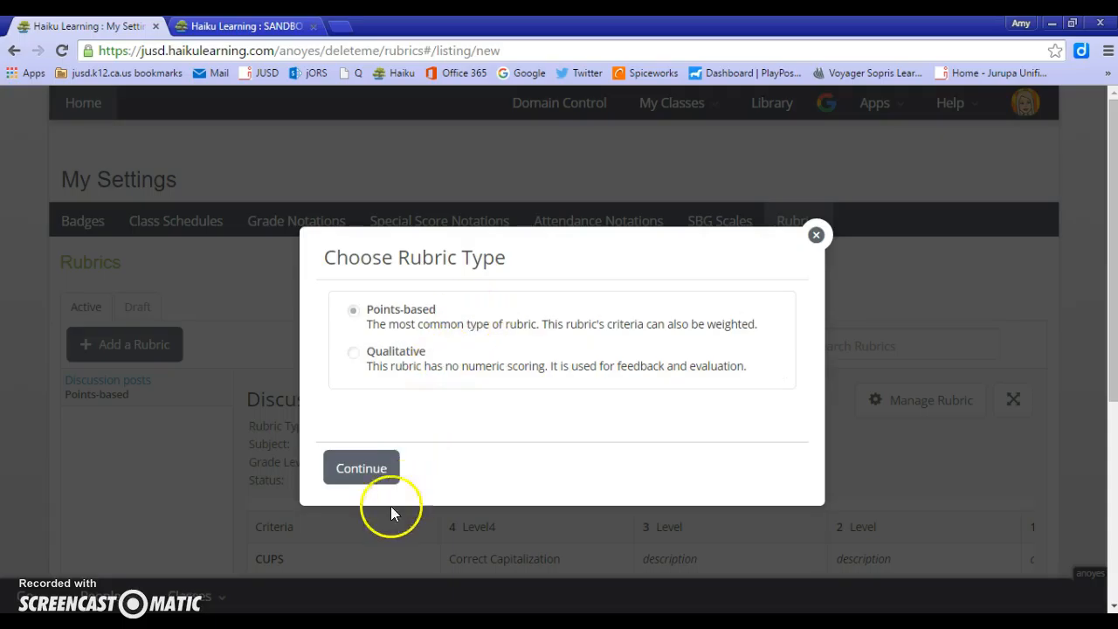
{"action": "left_click", "coordinate": [369, 474]}
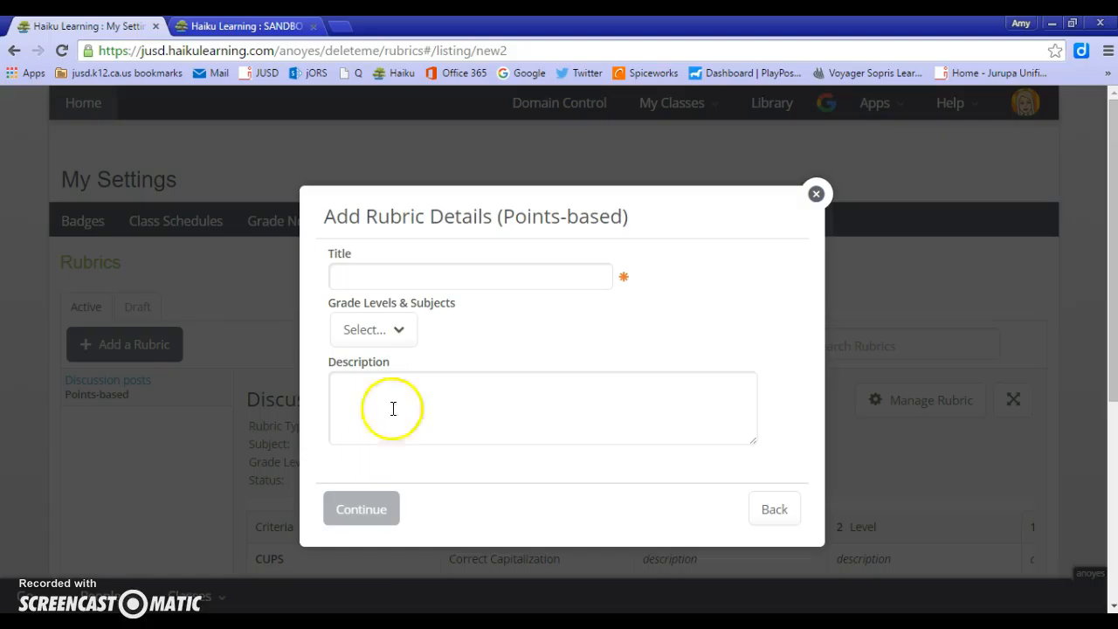
Title the rubric Discussion Posts, assign it to grade level 7 and Language Arts, and continue to its criteria
{"action": "left_click", "coordinate": [446, 278]}
{"action": "type", "text": "Di"}
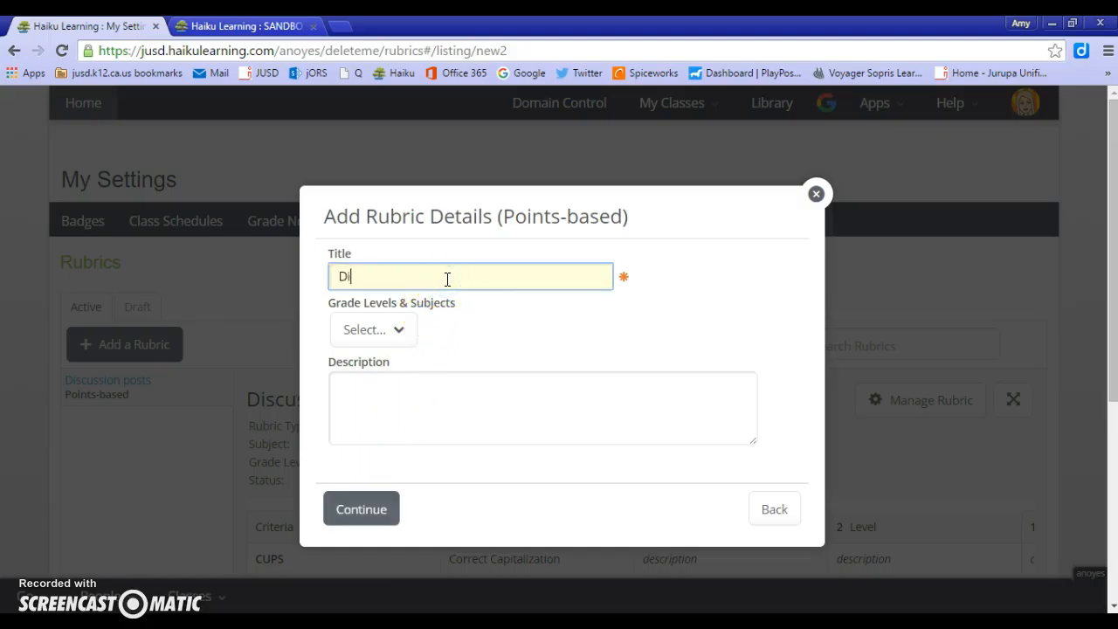
{"action": "type", "text": "scussion Posts"}
{"action": "left_click", "coordinate": [402, 328]}
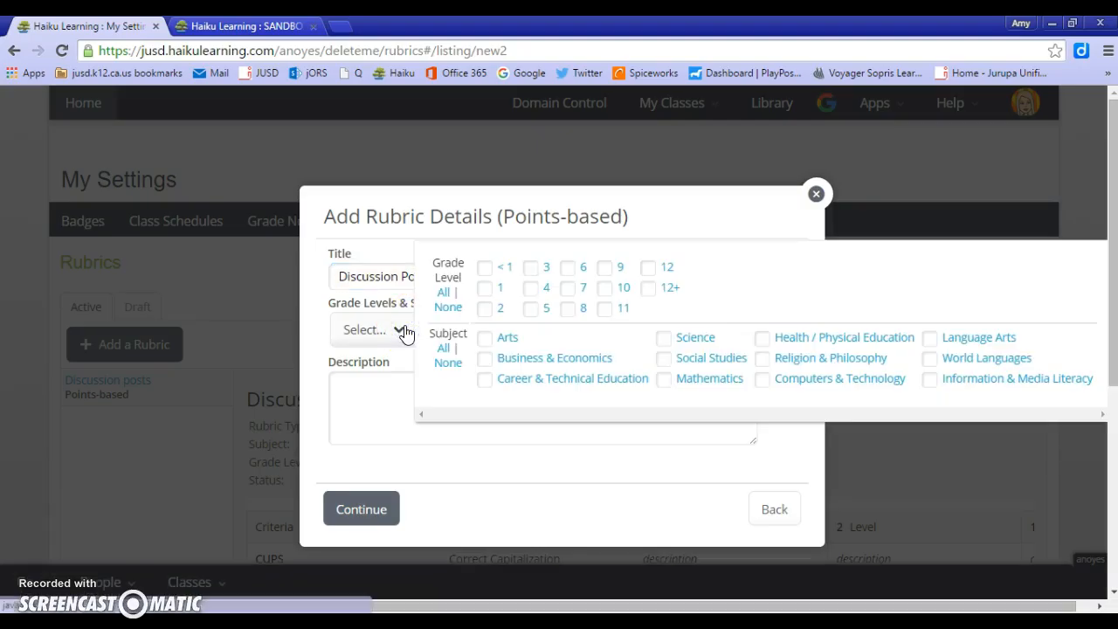
{"action": "left_click", "coordinate": [567, 289]}
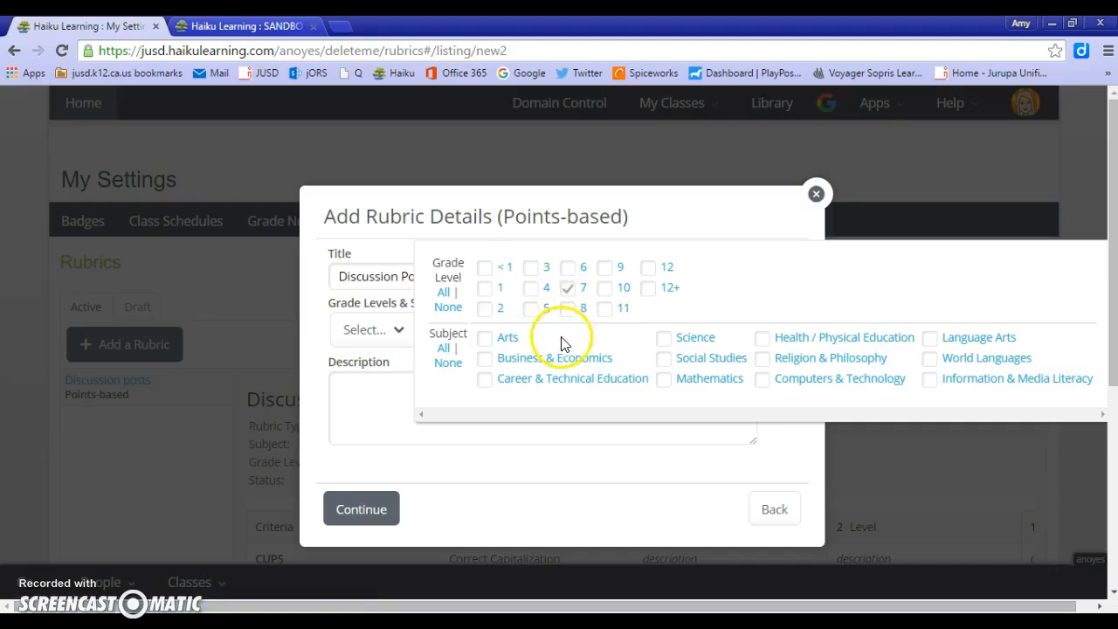
{"action": "left_click", "coordinate": [930, 338]}
{"action": "left_click", "coordinate": [558, 443]}
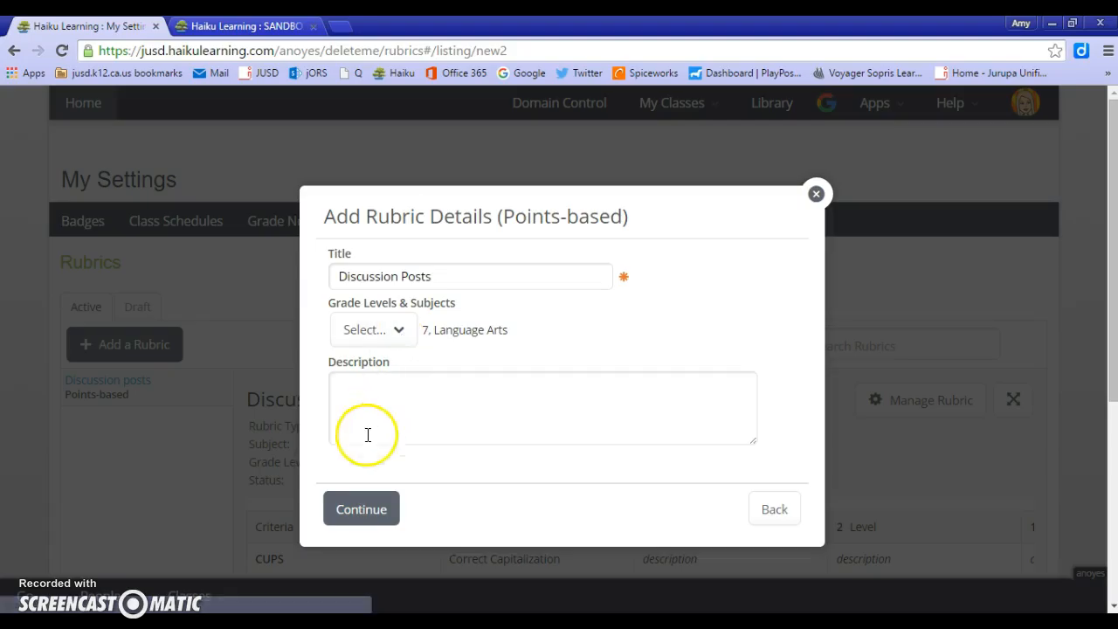
{"action": "left_click", "coordinate": [362, 509]}
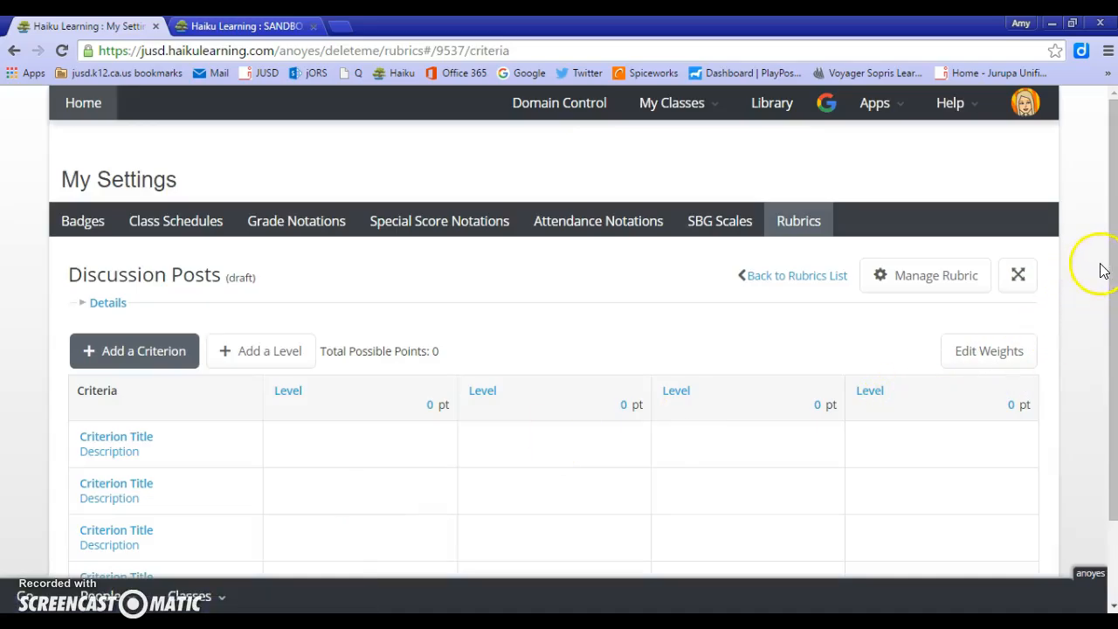
Set the points of the rubric's four levels to 4, 3, 2 and 1
{"action": "left_click_drag", "start_coordinate": [1113, 266], "coordinate": [1099, 368]}
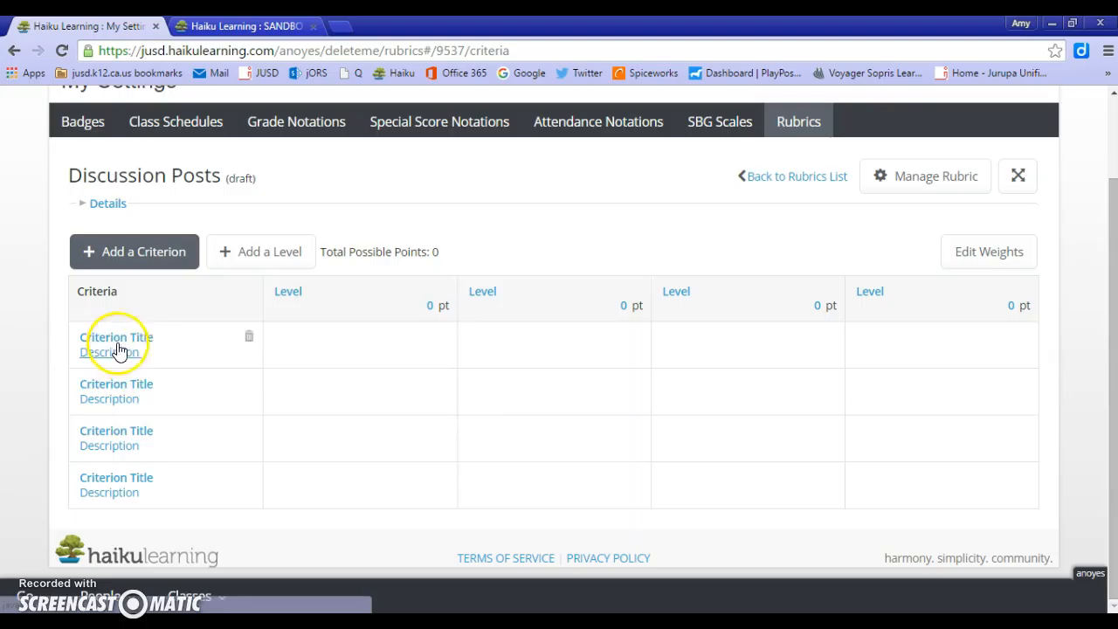
{"action": "left_click", "coordinate": [430, 305]}
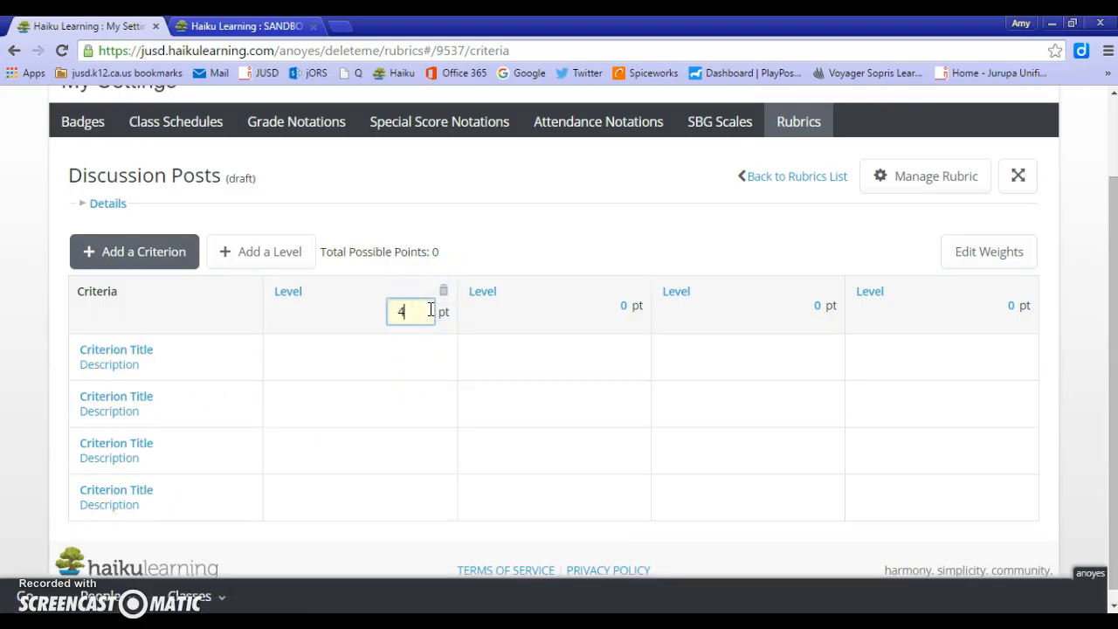
{"action": "left_click", "coordinate": [622, 306]}
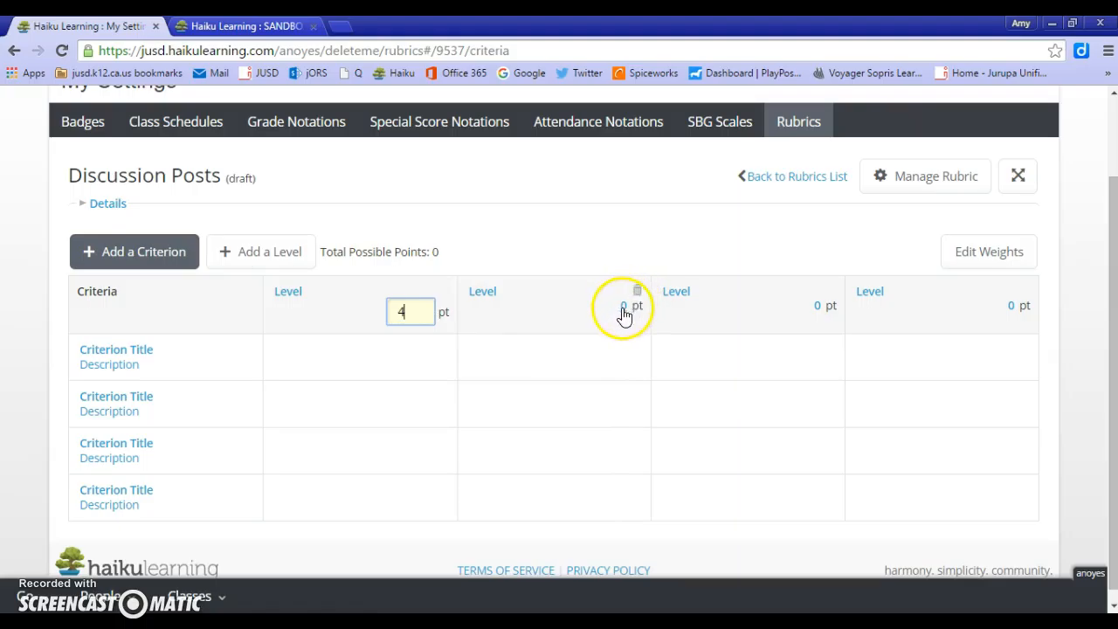
{"action": "left_click", "coordinate": [819, 307]}
{"action": "type", "text": "2"}
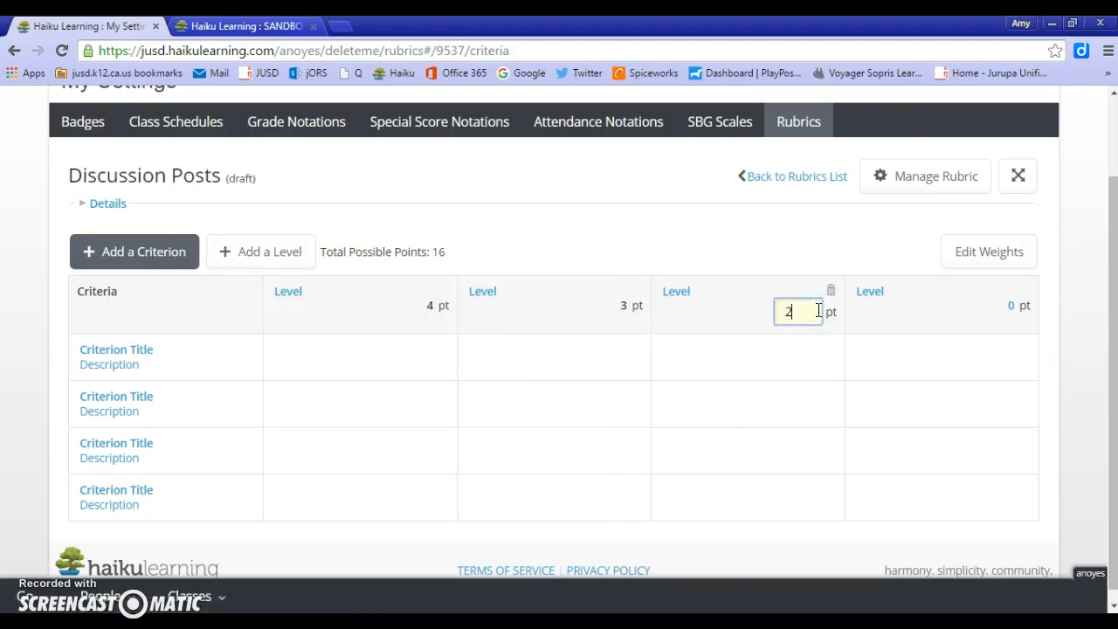
{"action": "left_click", "coordinate": [1005, 309]}
{"action": "type", "text": "1"}
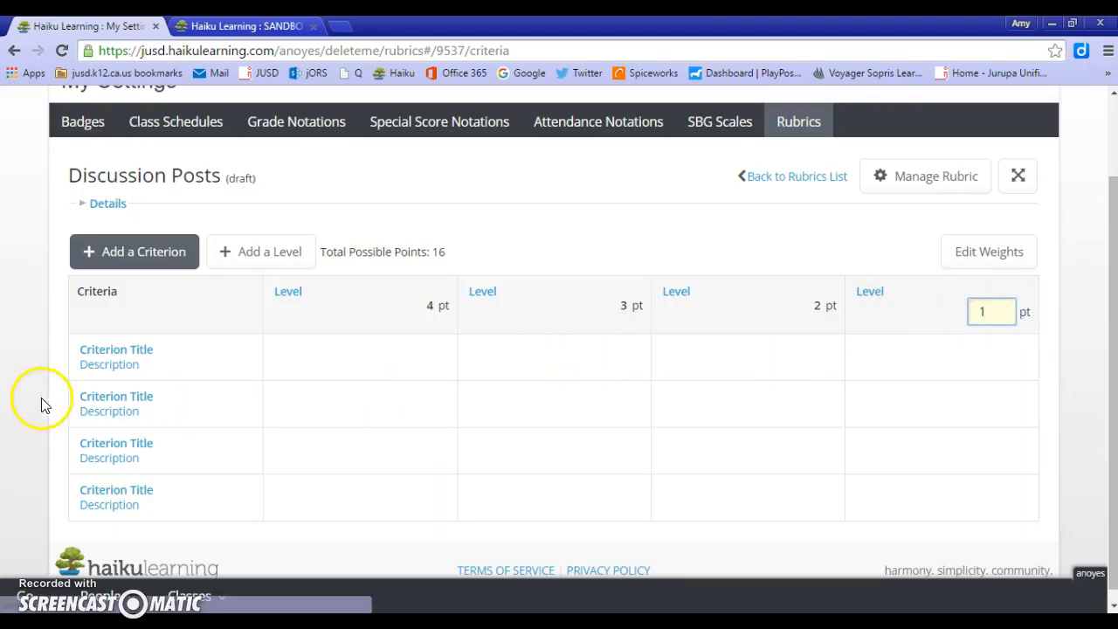
Name the rubric's first criterion Responded To Prompt
{"action": "left_click", "coordinate": [139, 353]}
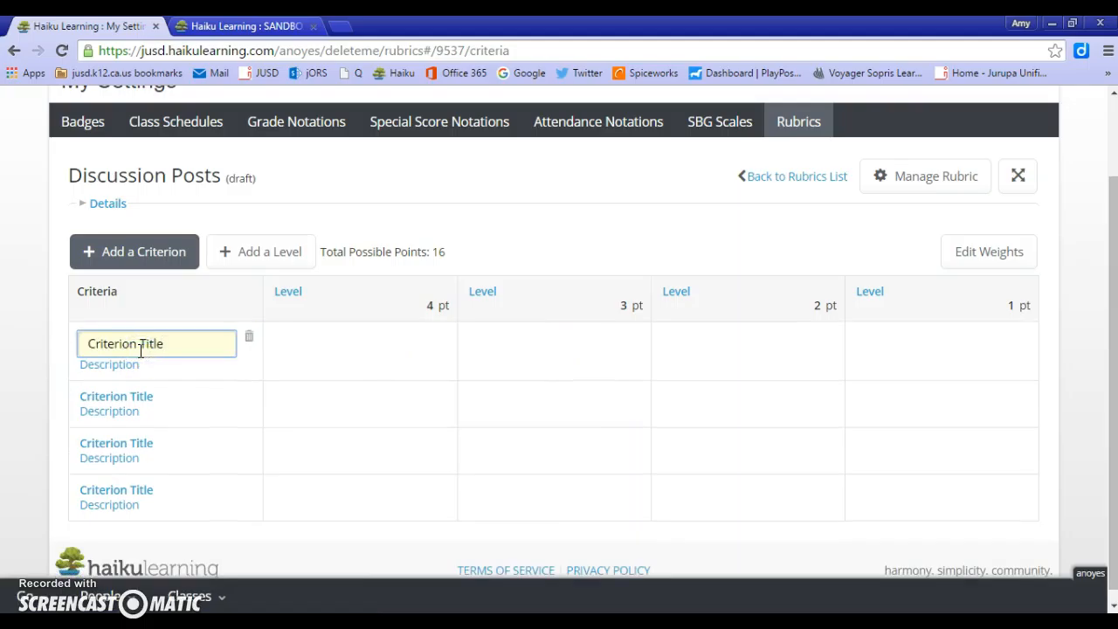
{"action": "key", "text": "BackSpace"}
{"action": "key", "text": "BackSpace"}
{"action": "key", "text": "BackSpace"}
{"action": "key", "text": "BackSpace"}
{"action": "key", "text": "BackSpace"}
{"action": "key", "text": "BackSpace"}
{"action": "key", "text": "BackSpace"}
{"action": "key", "text": "BackSpace"}
{"action": "key", "text": "BackSpace"}
{"action": "key", "text": "BackSpace"}
{"action": "key", "text": "BackSpace"}
{"action": "key", "text": "BackSpace"}
{"action": "key", "text": "BackSpace"}
{"action": "key", "text": "BackSpace"}
{"action": "type", "text": "Responded Tjo"}
{"action": "key", "text": "BackSpace"}
{"action": "key", "text": "BackSpace"}
{"action": "type", "text": "o Prom"}
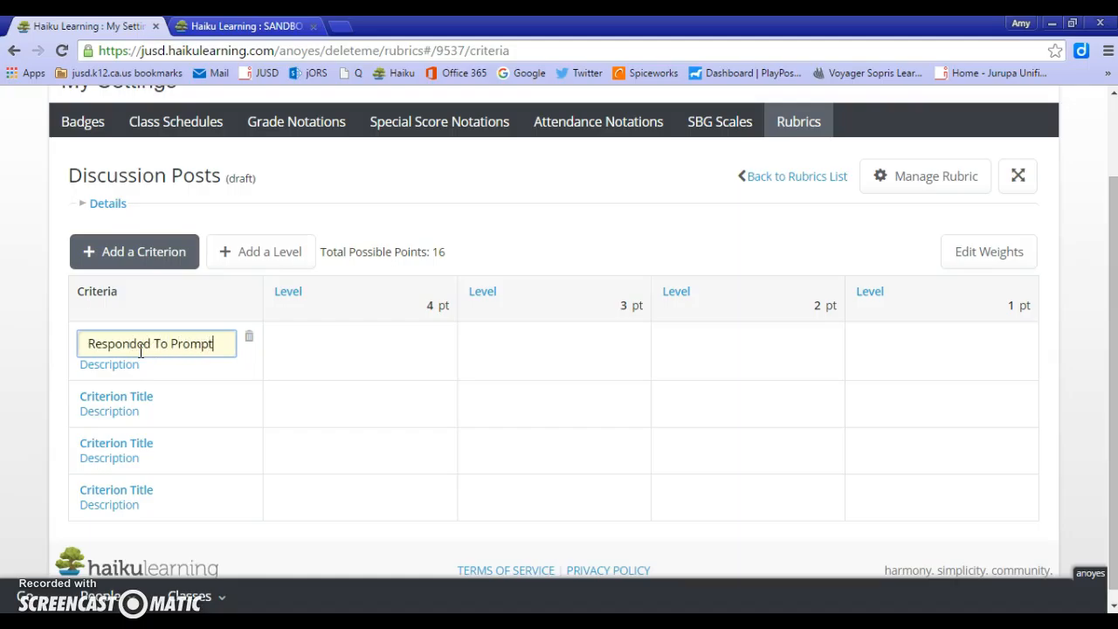
{"action": "type", "text": "pt"}
Name the second criterion Grammar Usage and the third criterion Thoroughness
{"action": "left_click", "coordinate": [110, 404]}
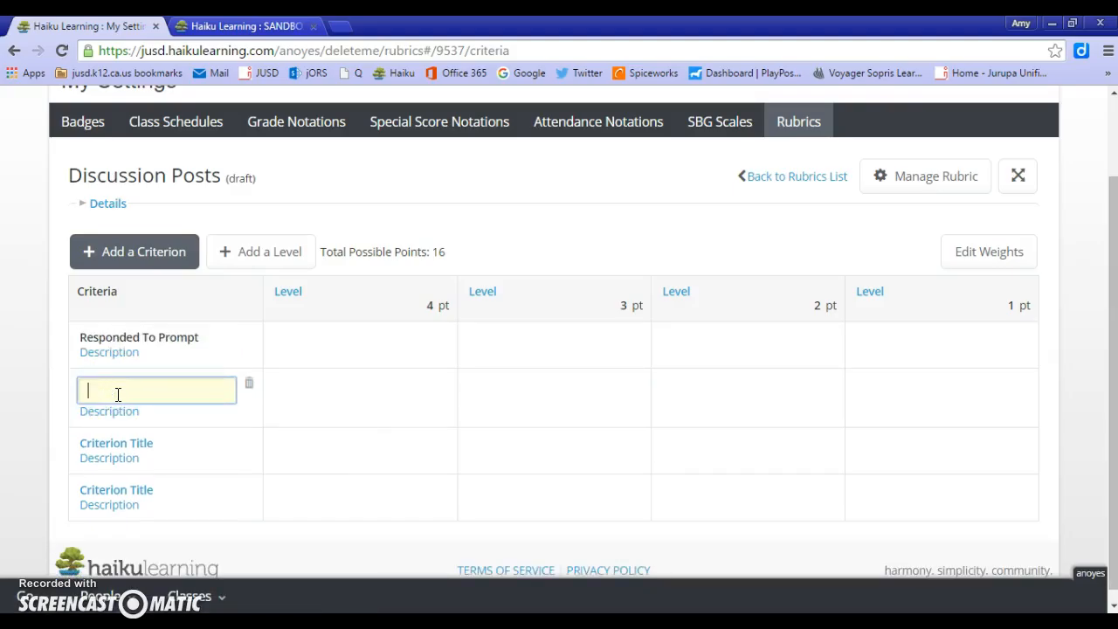
{"action": "type", "text": "Grammar Usage"}
{"action": "left_click", "coordinate": [113, 445]}
{"action": "key", "text": "BackSpace"}
{"action": "key", "text": "BackSpace"}
{"action": "key", "text": "BackSpace"}
{"action": "key", "text": "BackSpace"}
{"action": "key", "text": "BackSpace"}
{"action": "key", "text": "BackSpace"}
{"action": "key", "text": "BackSpace"}
{"action": "key", "text": "BackSpace"}
{"action": "key", "text": "BackSpace"}
{"action": "key", "text": "BackSpace"}
{"action": "key", "text": "BackSpace"}
{"action": "key", "text": "BackSpace"}
{"action": "key", "text": "BackSpace"}
{"action": "key", "text": "BackSpace"}
{"action": "key", "text": "BackSpace"}
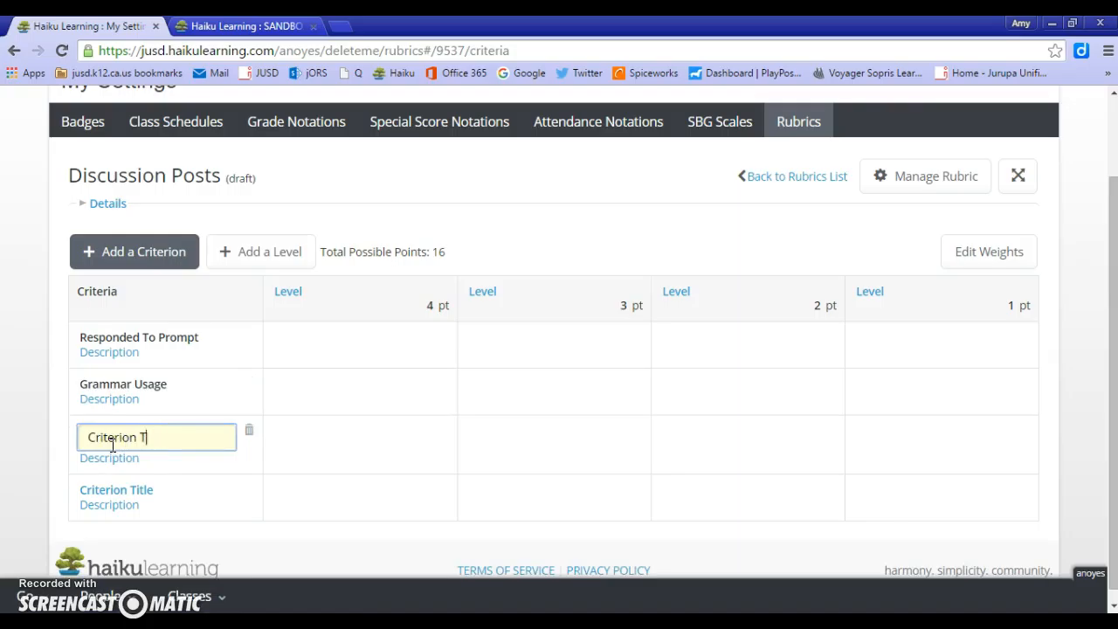
{"action": "type", "text": "Thorought"}
{"action": "key", "text": "BackSpace"}
{"action": "type", "text": "ness"}
Delete the unused fourth criterion row from the rubric and confirm the deletion
{"action": "left_click", "coordinate": [169, 496]}
{"action": "left_click", "coordinate": [249, 478]}
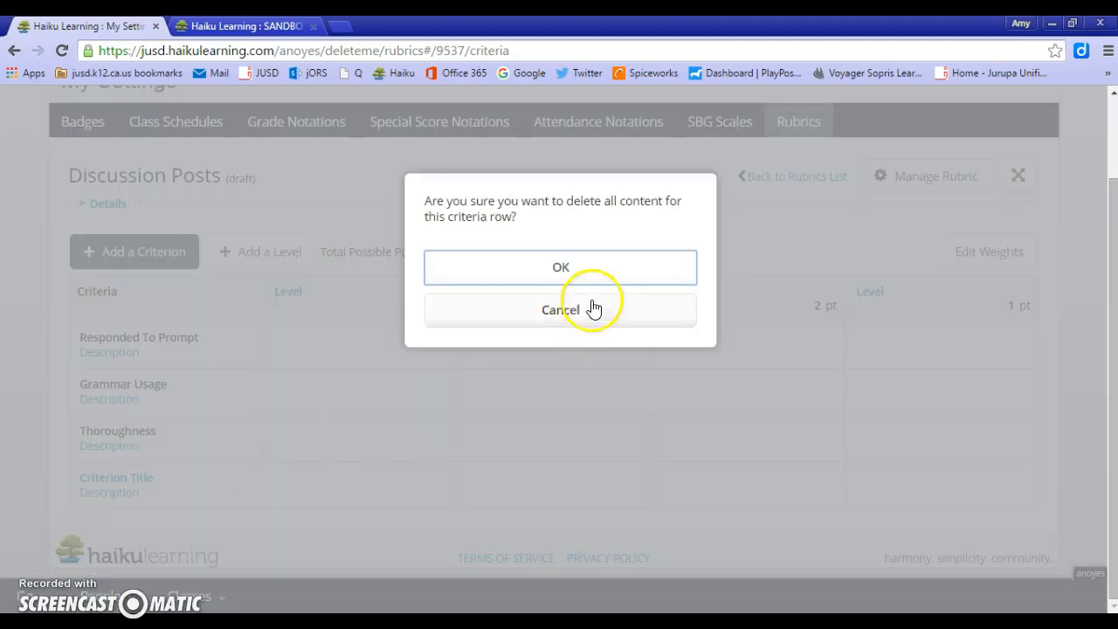
{"action": "left_click", "coordinate": [579, 266]}
{"action": "left_click", "coordinate": [186, 522]}
Open the description and the 4, 3 and 2 point cells of the Responded To Prompt criterion for editing
{"action": "left_click", "coordinate": [150, 405]}
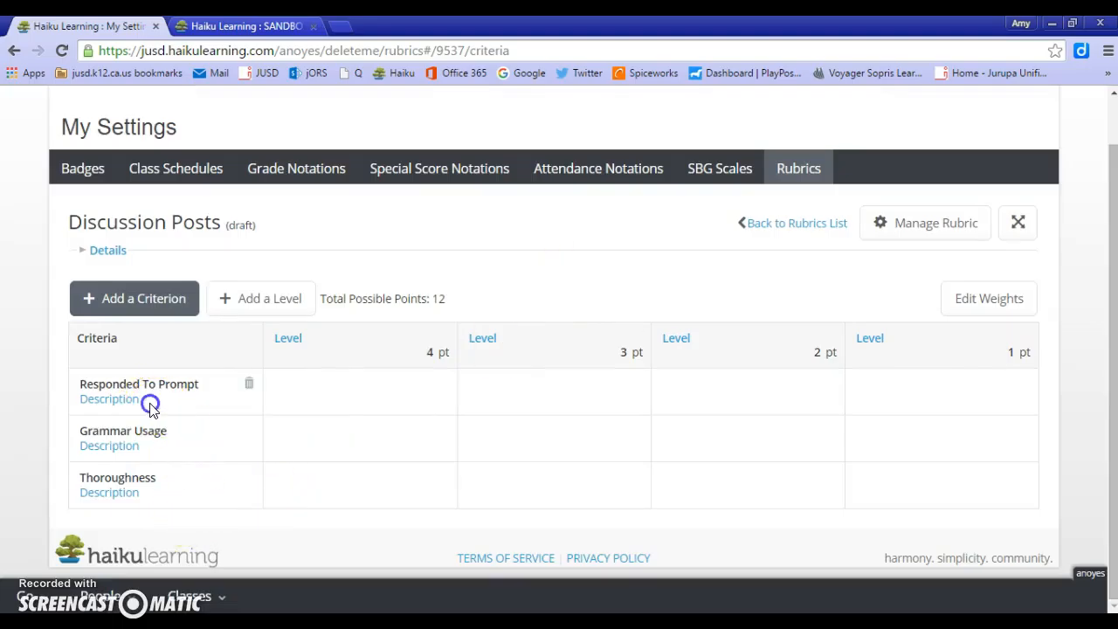
{"action": "left_click", "coordinate": [98, 399]}
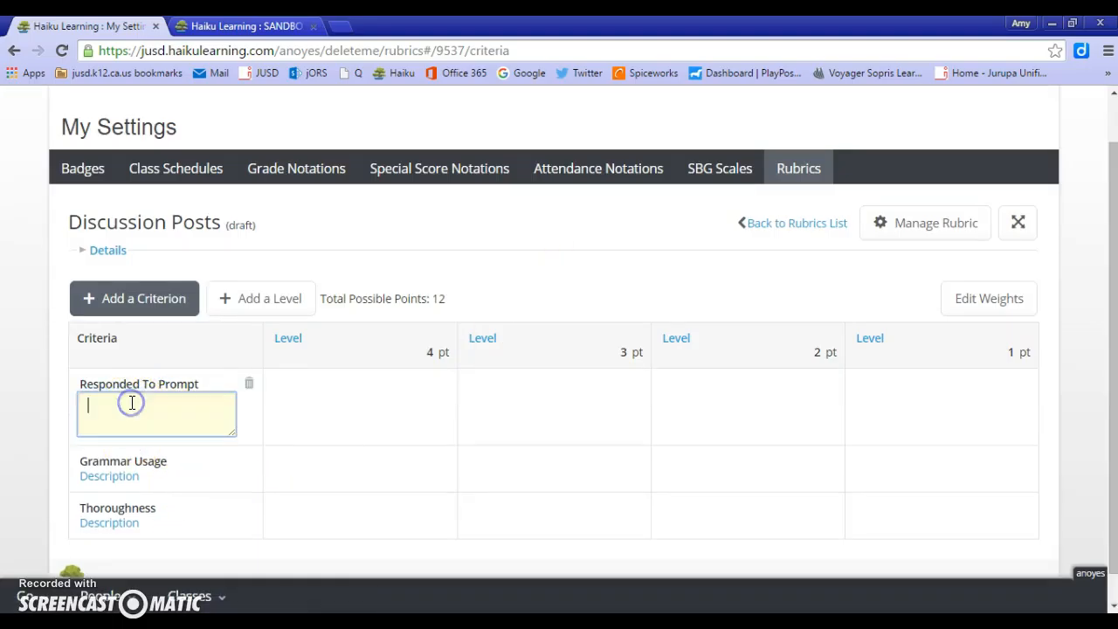
{"action": "left_click", "coordinate": [294, 394]}
{"action": "left_click", "coordinate": [355, 394]}
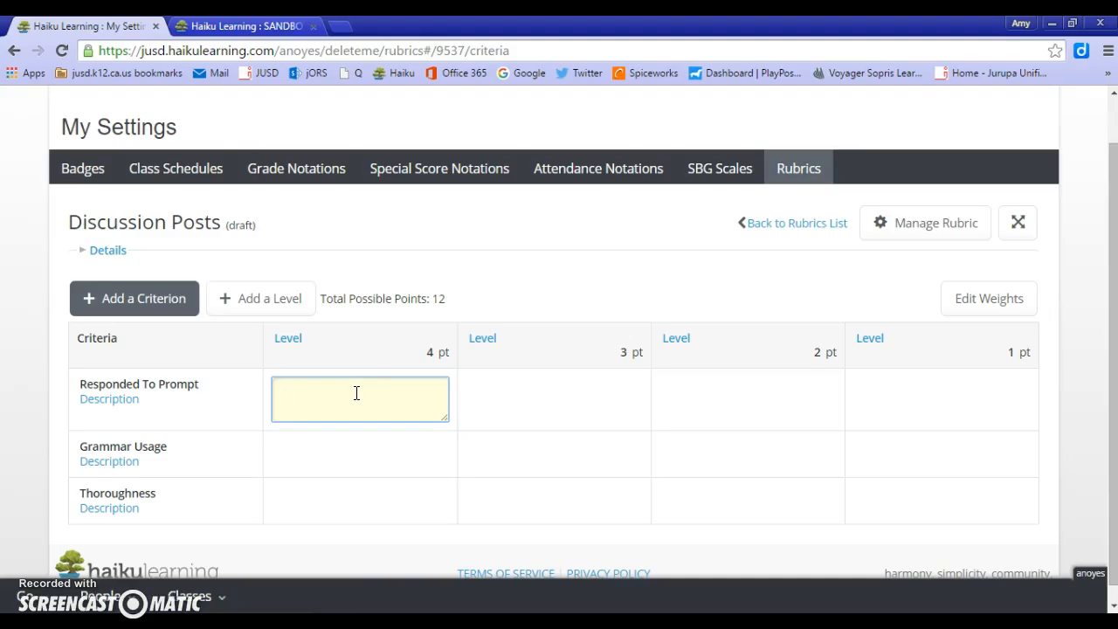
{"action": "left_click", "coordinate": [540, 380]}
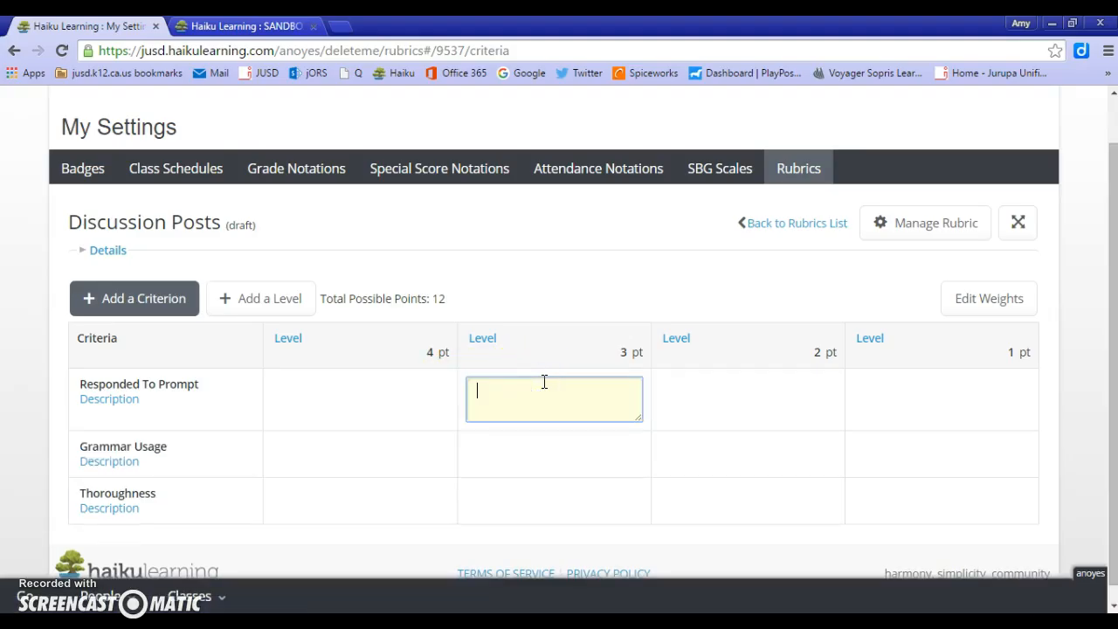
{"action": "left_click", "coordinate": [771, 382]}
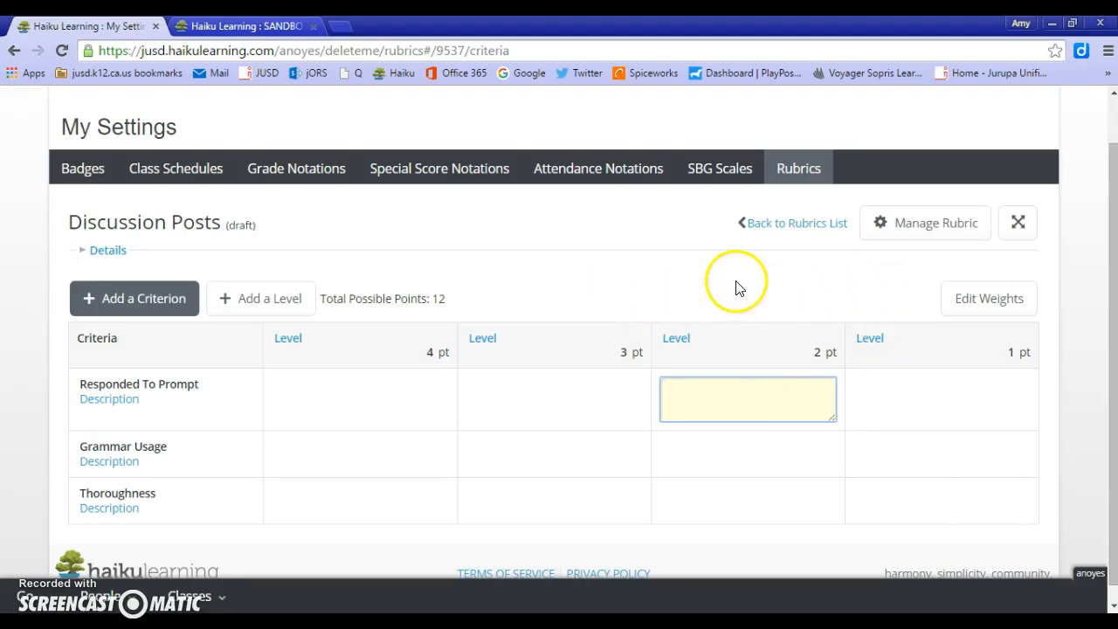
Make the Discussion Posts rubric active and dismiss the notification
{"action": "left_click", "coordinate": [928, 225]}
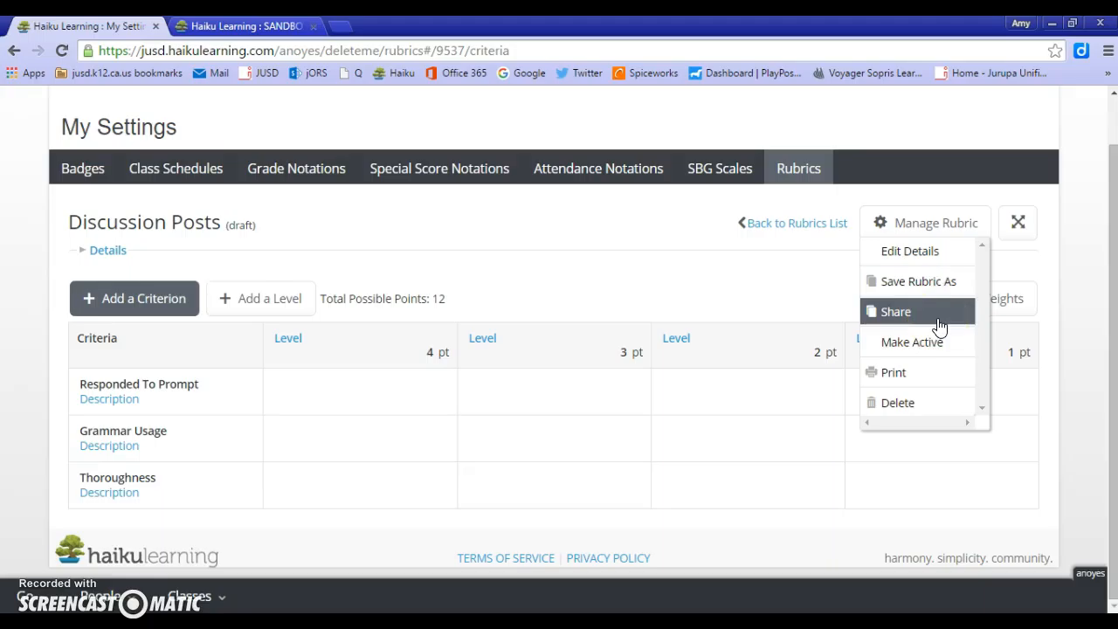
{"action": "left_click", "coordinate": [928, 343]}
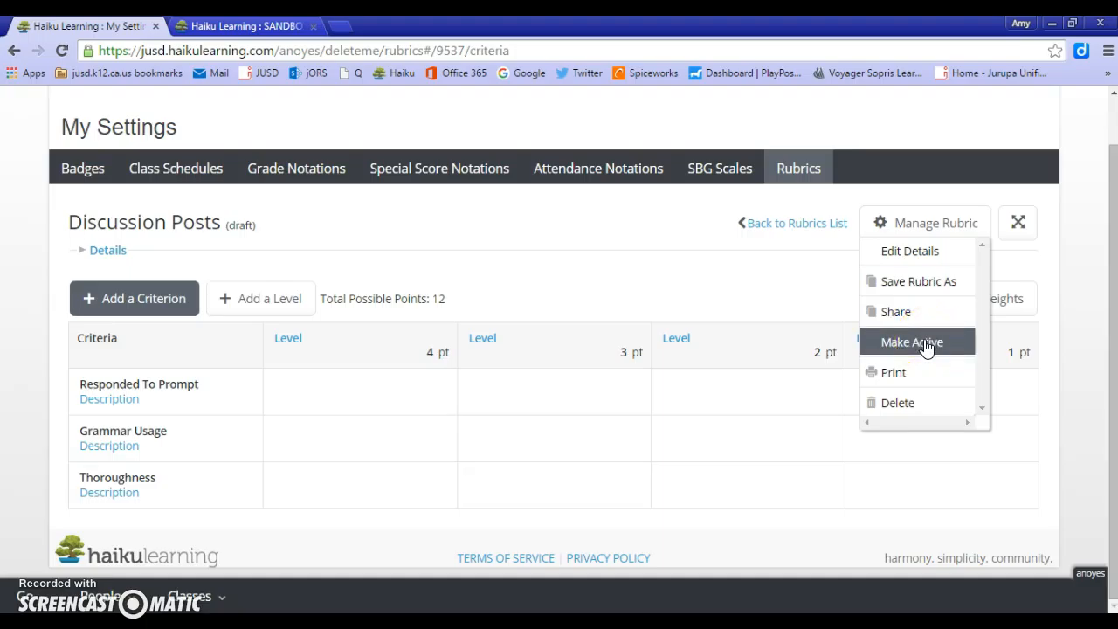
{"action": "left_click", "coordinate": [931, 373]}
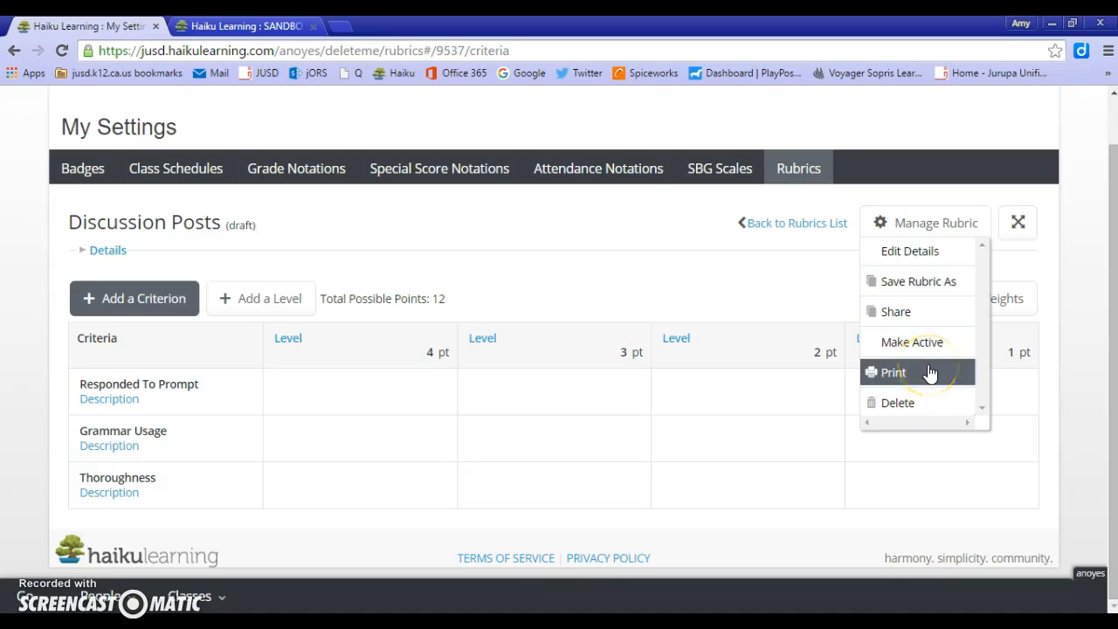
{"action": "left_click", "coordinate": [929, 407]}
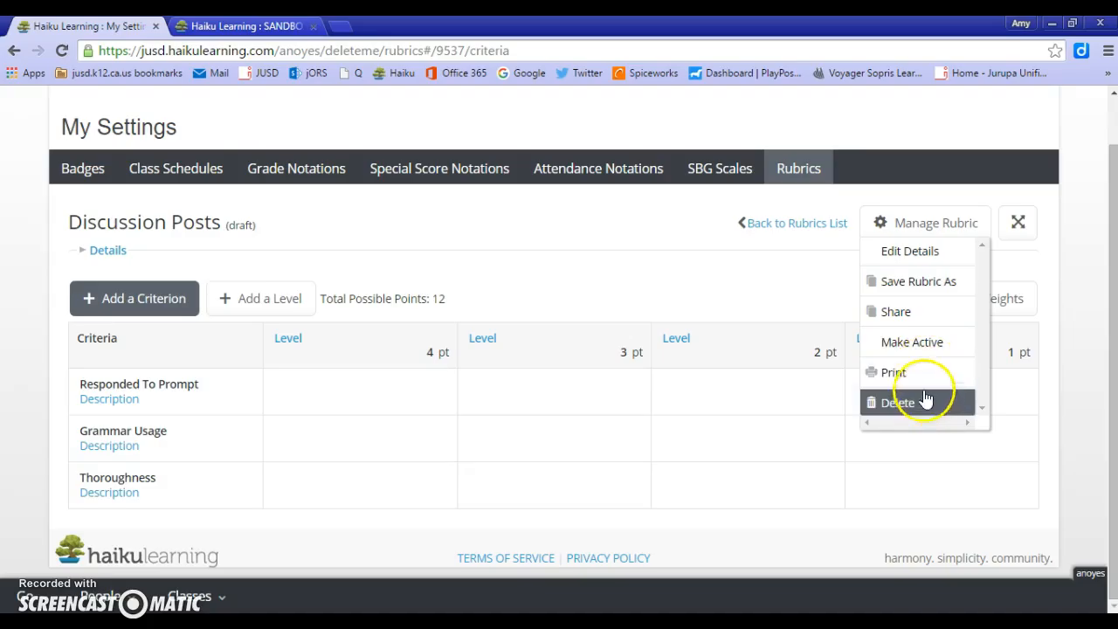
{"action": "left_click", "coordinate": [917, 348]}
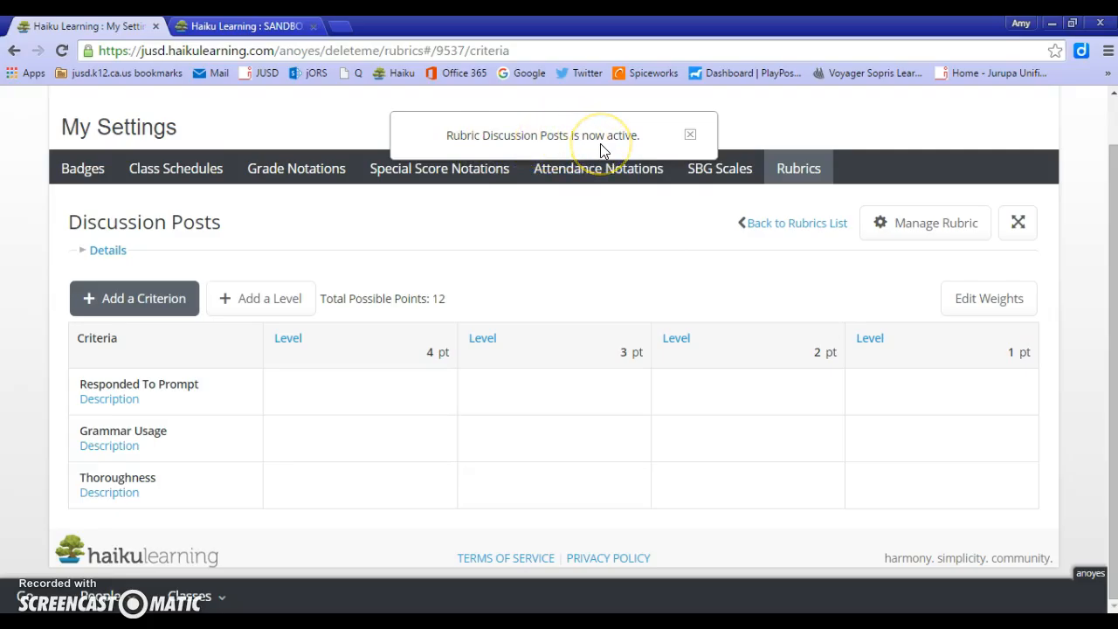
{"action": "left_click", "coordinate": [691, 136]}
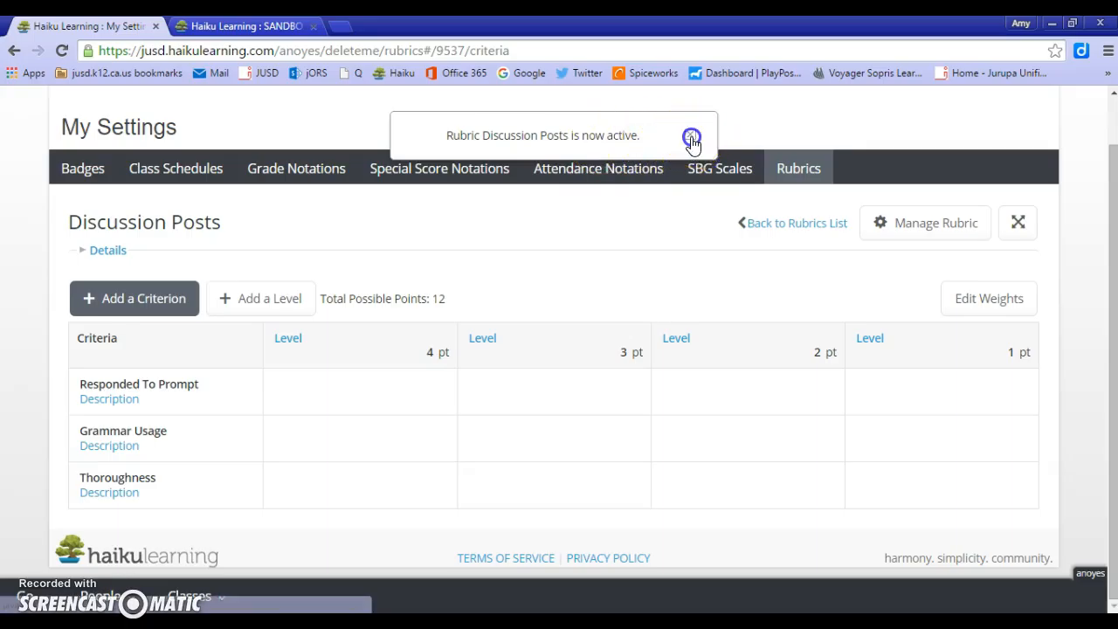
Switch to the Sandbox Course and add a discussion content block to the ELA page, with Sample as its title and description
{"action": "left_click", "coordinate": [240, 26]}
{"action": "left_click", "coordinate": [313, 237]}
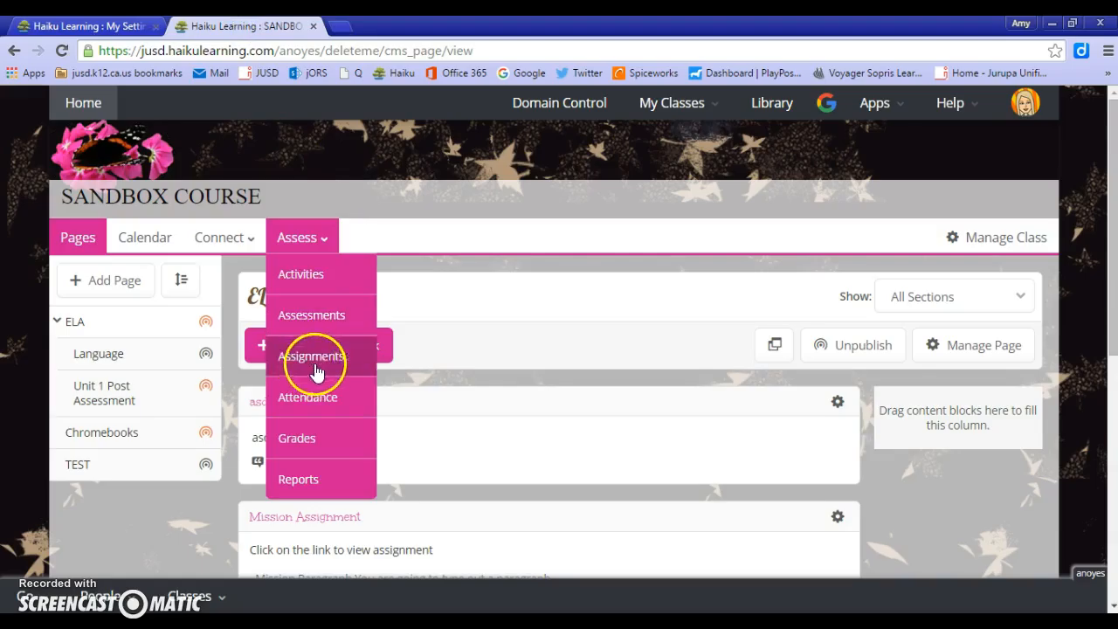
{"action": "left_click", "coordinate": [392, 347]}
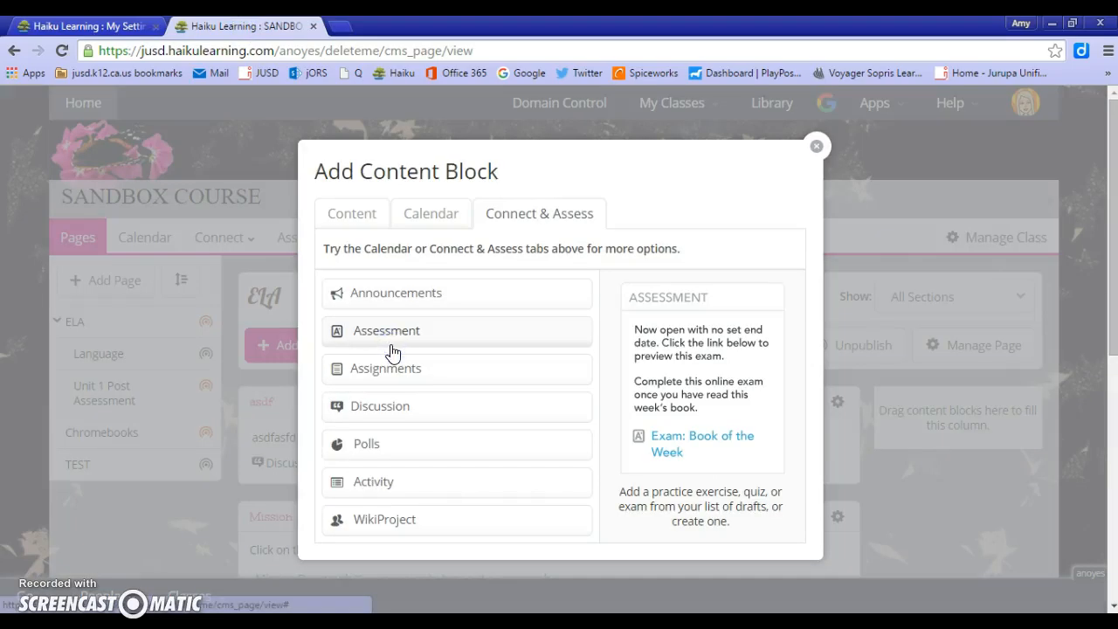
{"action": "left_click", "coordinate": [390, 407]}
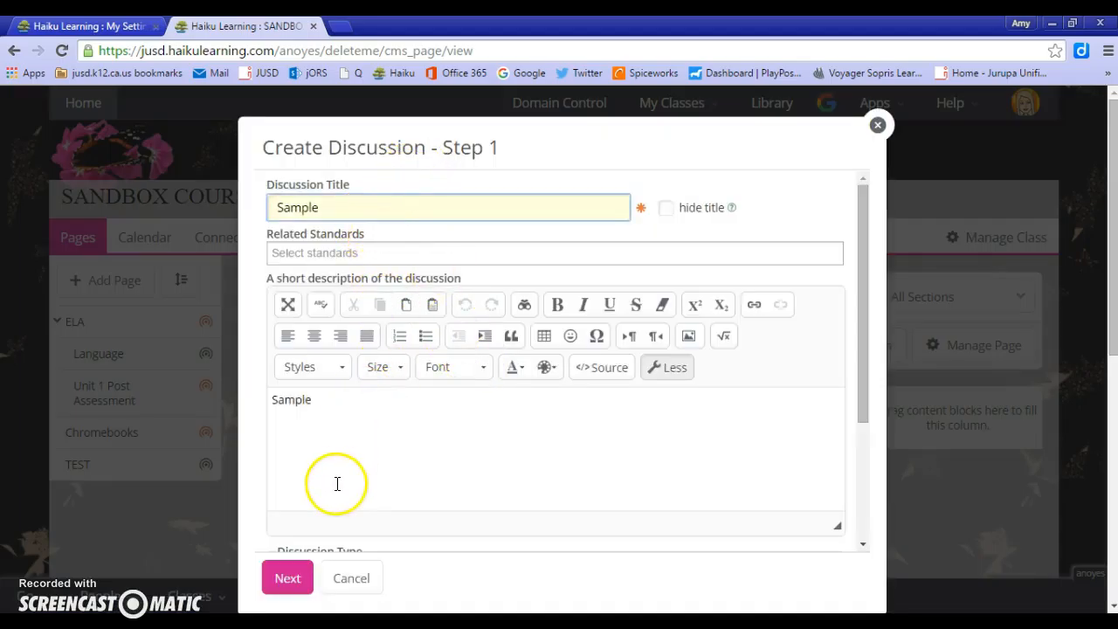
Continue to the discussion's final settings and attach the Discussion Posts rubric to its entry in the Discussion Post gradebook
{"action": "left_click", "coordinate": [288, 579]}
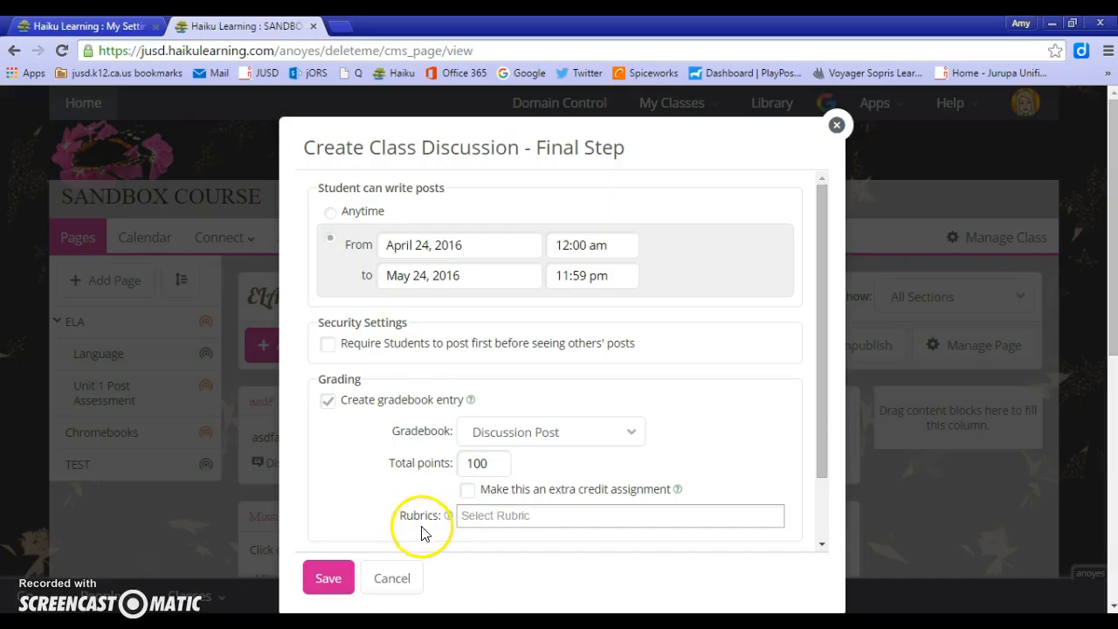
{"action": "left_click", "coordinate": [461, 516]}
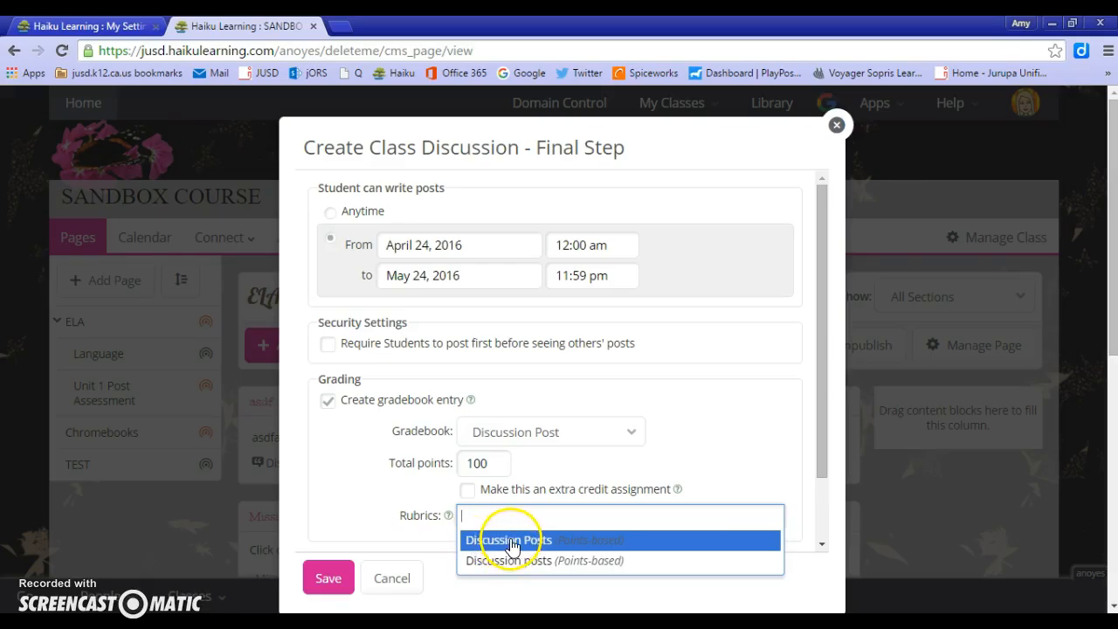
{"action": "left_click", "coordinate": [509, 540]}
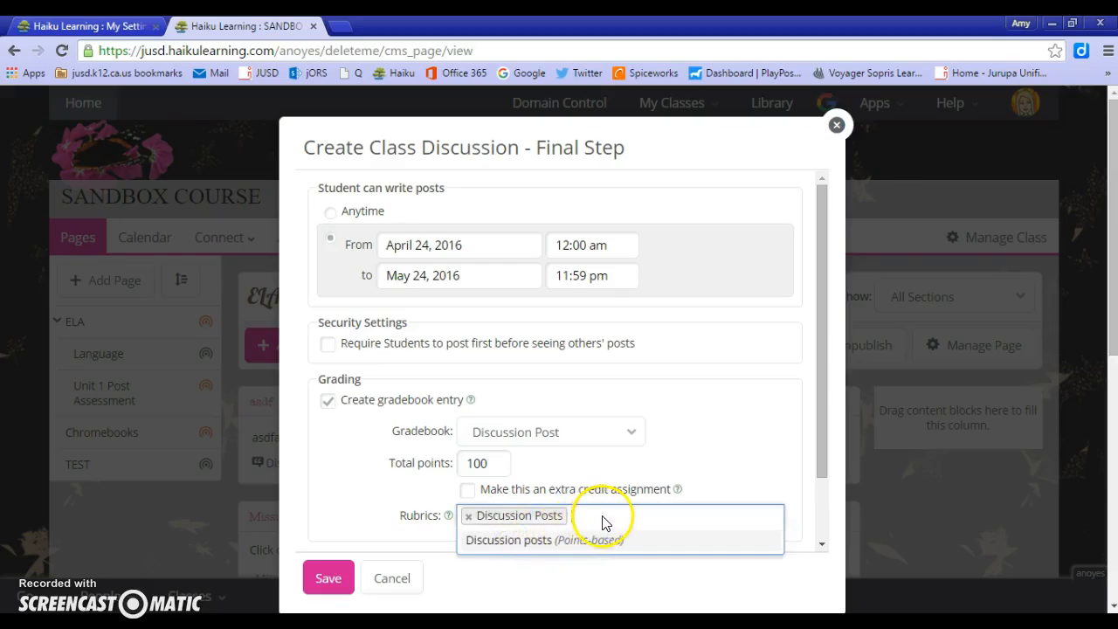